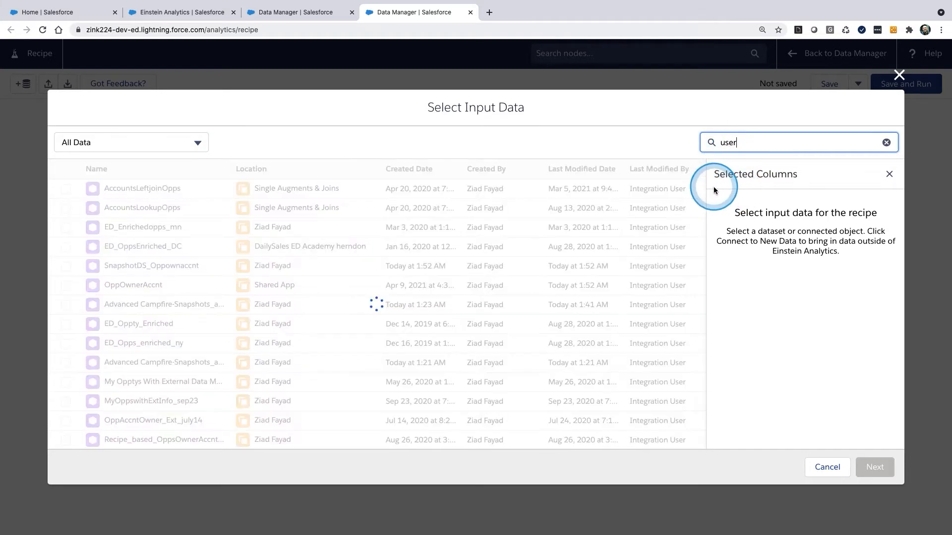
# Step: Add the SFDC_LOCAL UserRole object as input data, keeping only the Id, Name and ParentRoleId columns
pyautogui.click(292, 221)
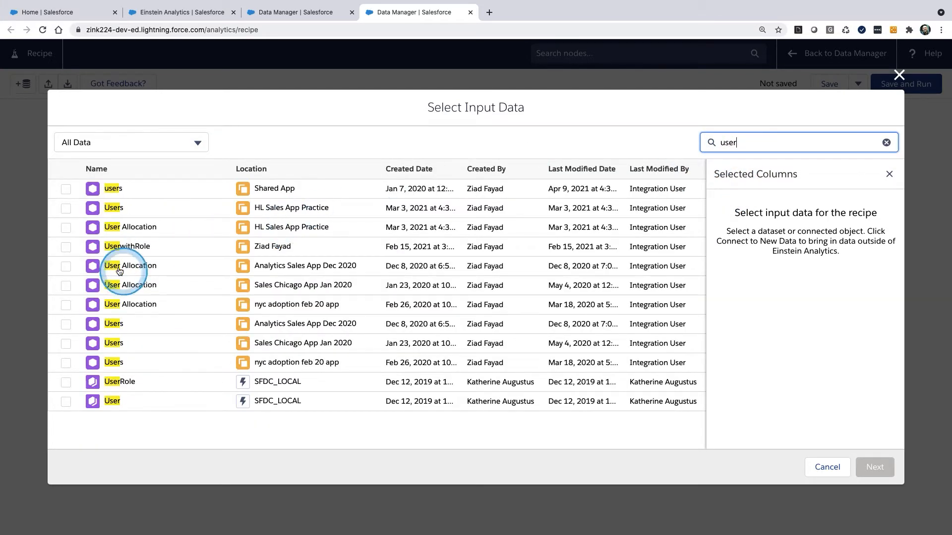
pyautogui.click(65, 382)
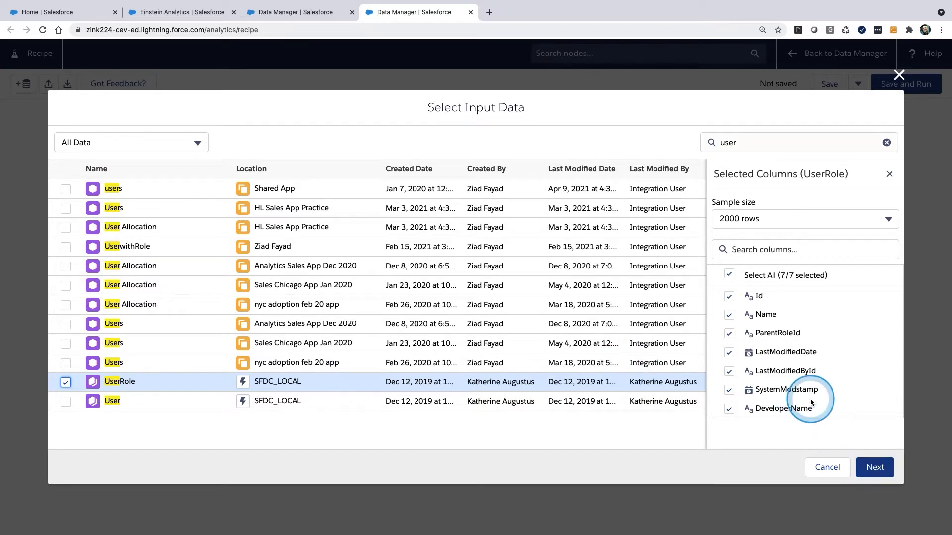
pyautogui.click(729, 353)
pyautogui.click(729, 372)
pyautogui.click(729, 390)
pyautogui.click(729, 409)
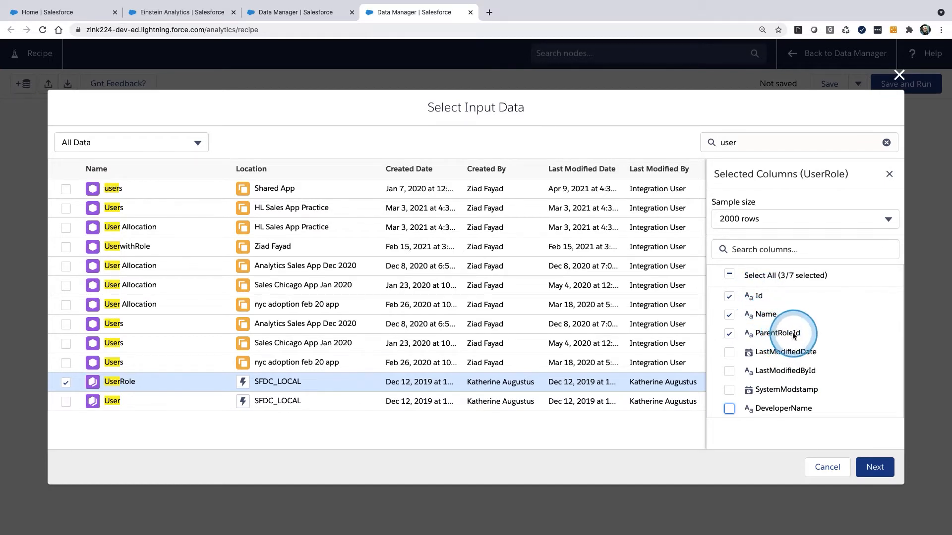
pyautogui.click(875, 468)
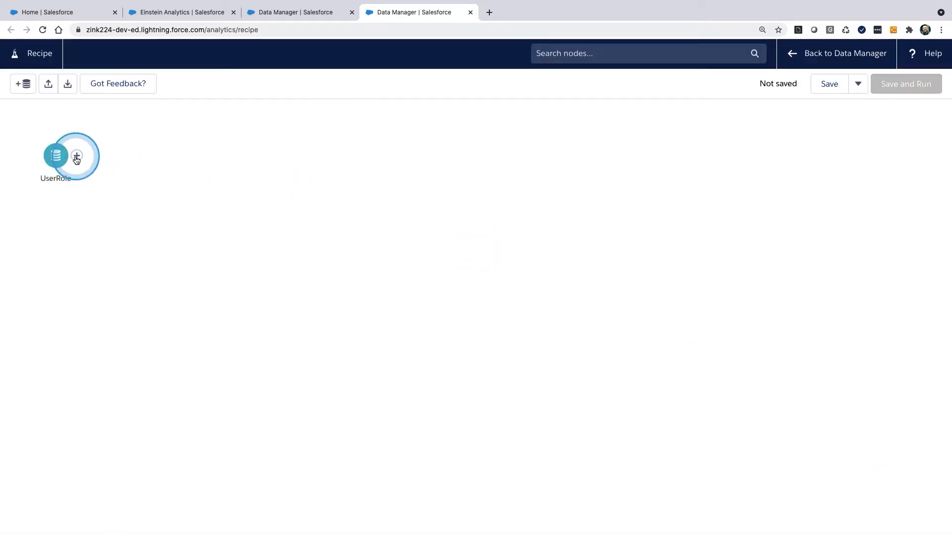
# Step: Add a Transform node after UserRole that flattens Role ID, with Parent Role ID as the parent column and the child node included
pyautogui.click(76, 156)
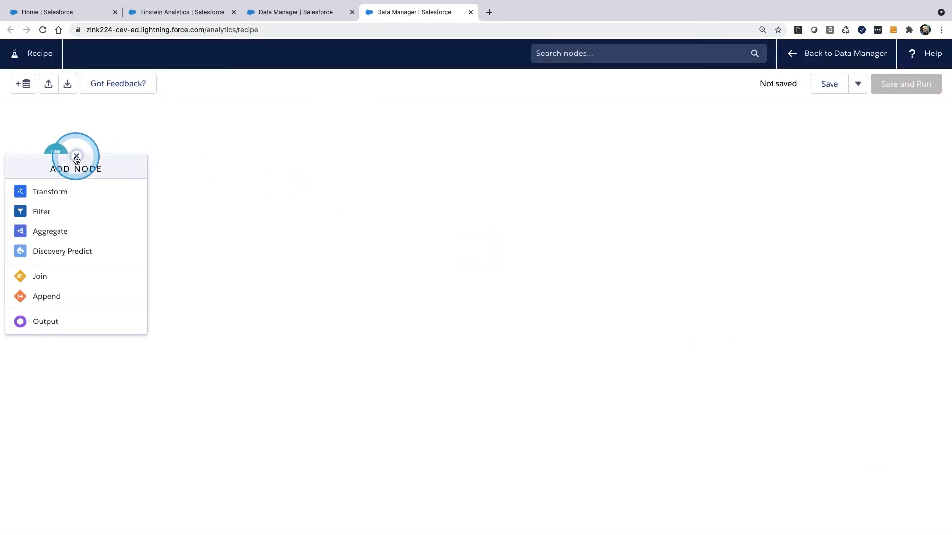
pyautogui.click(59, 193)
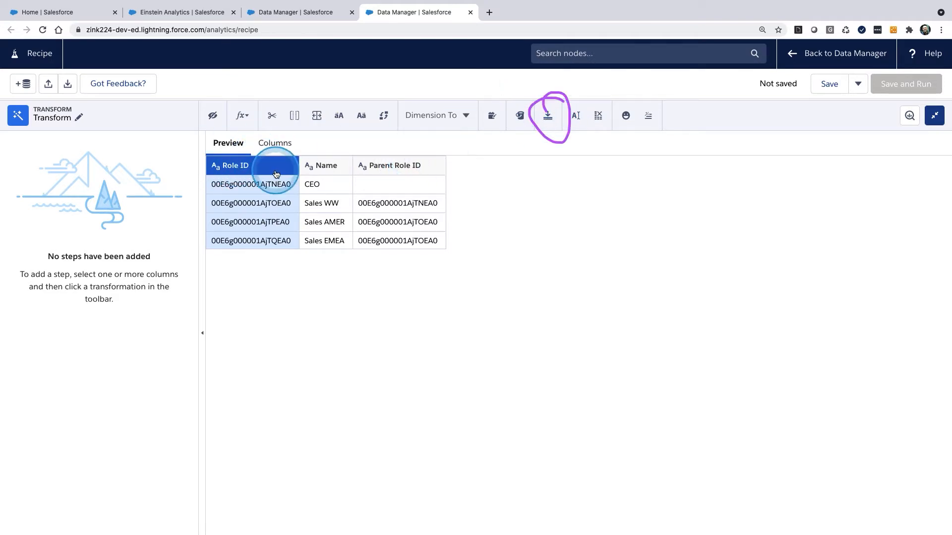
pyautogui.click(551, 121)
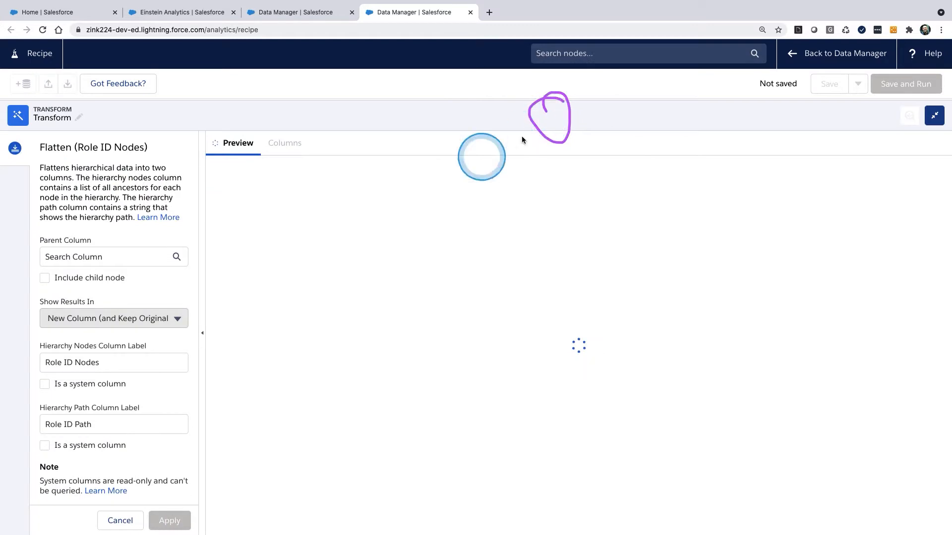
pyautogui.moveTo(85, 249); pyautogui.dragTo(108, 274)
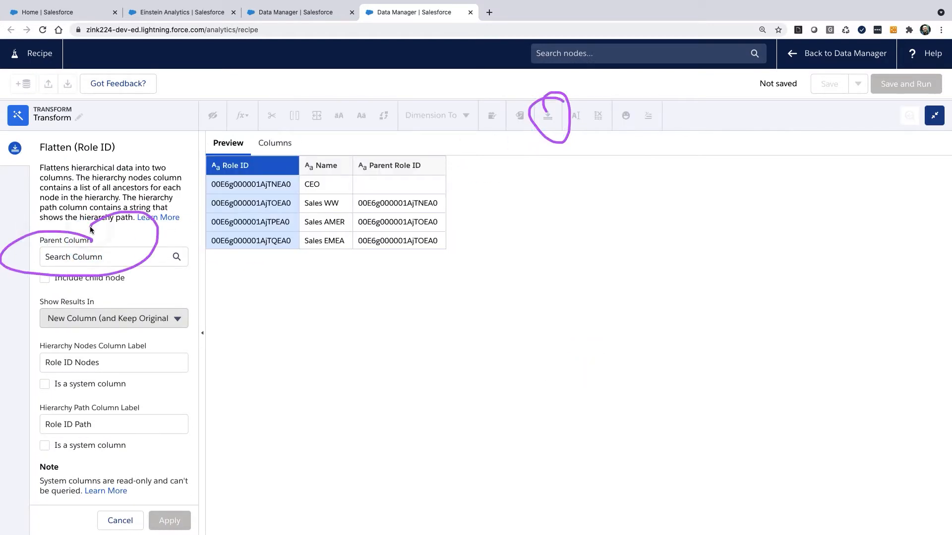
pyautogui.click(161, 249)
pyautogui.click(106, 306)
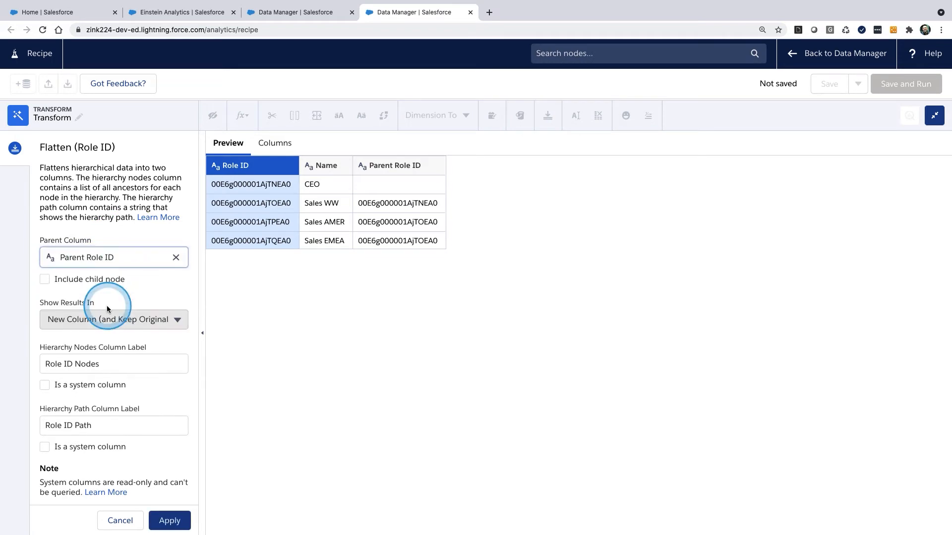
pyautogui.click(44, 280)
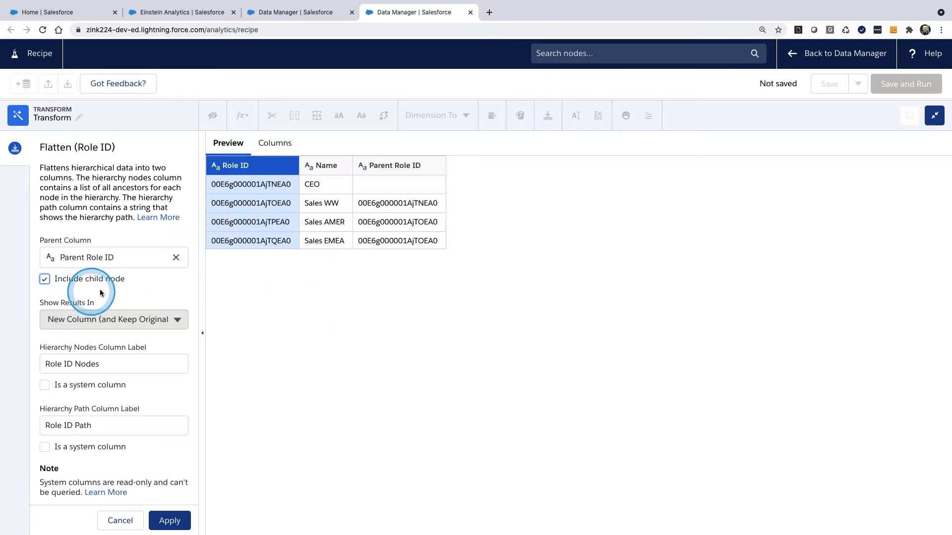
pyautogui.moveTo(81, 266); pyautogui.dragTo(65, 302)
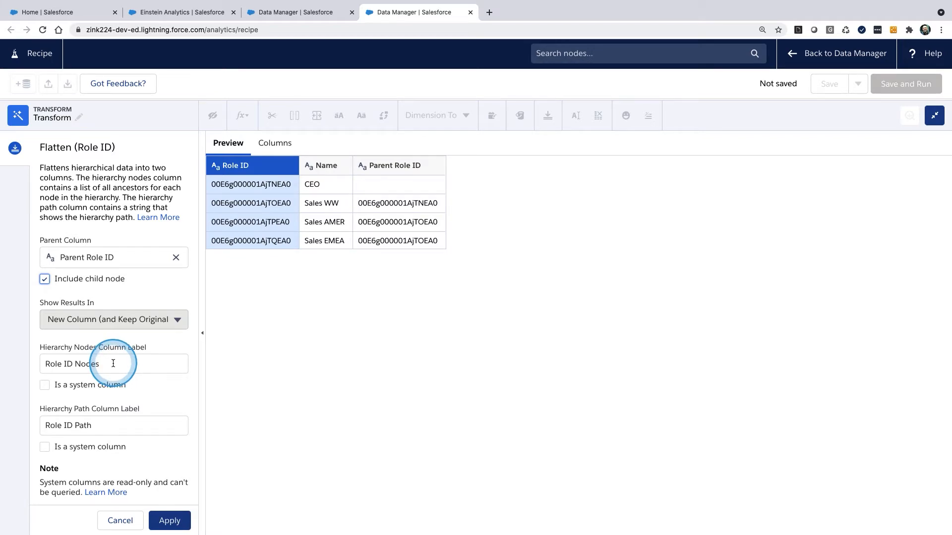
# Step: Label the hierarchy nodes column Parent Role Ids MV and the hierarchy path column Parent Rols IDs Path, and apply the flatten
pyautogui.moveTo(113, 364); pyautogui.dragTo(38, 363)
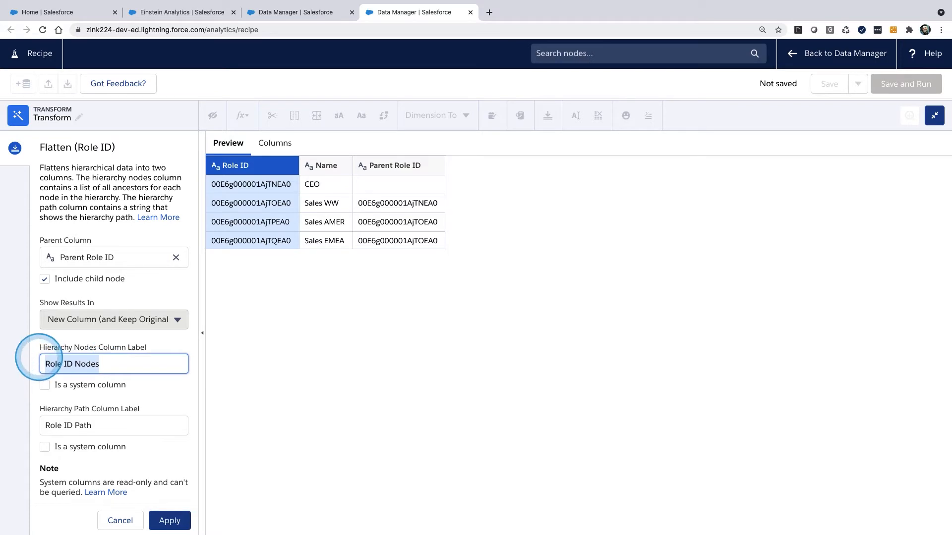
pyautogui.write('Parent')
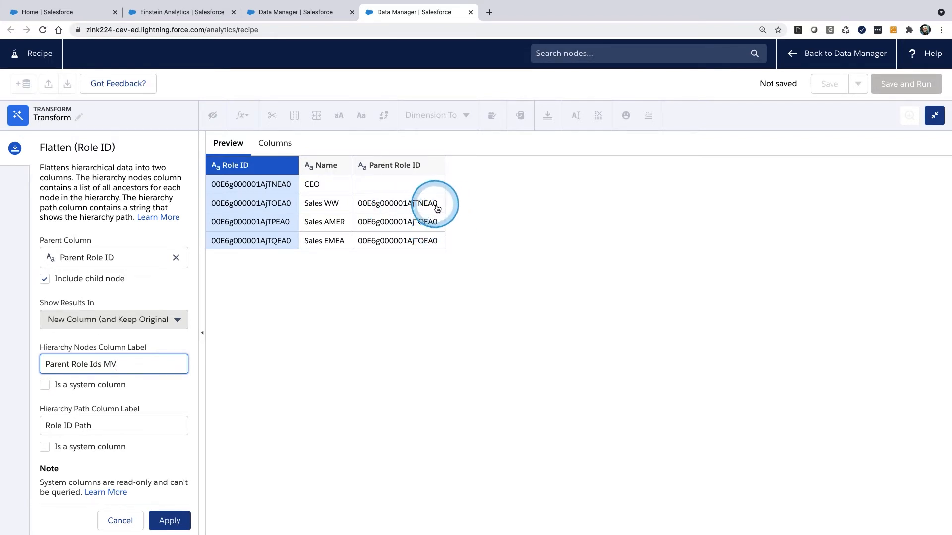
pyautogui.moveTo(441, 196)
pyautogui.mouseDown()
pyautogui.moveTo(434, 209)
pyautogui.moveTo(472, 203)
pyautogui.moveTo(438, 212)
pyautogui.mouseUp()
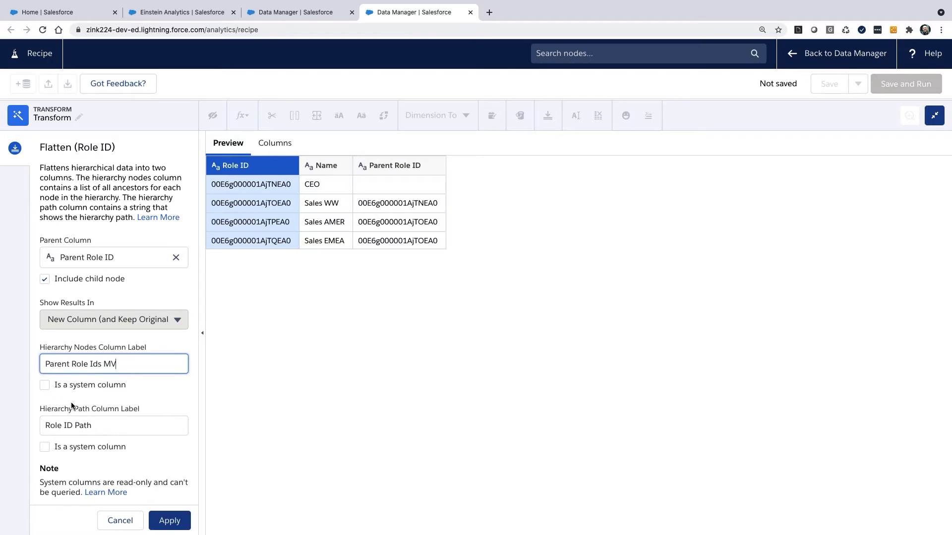
pyautogui.moveTo(96, 426); pyautogui.dragTo(36, 426)
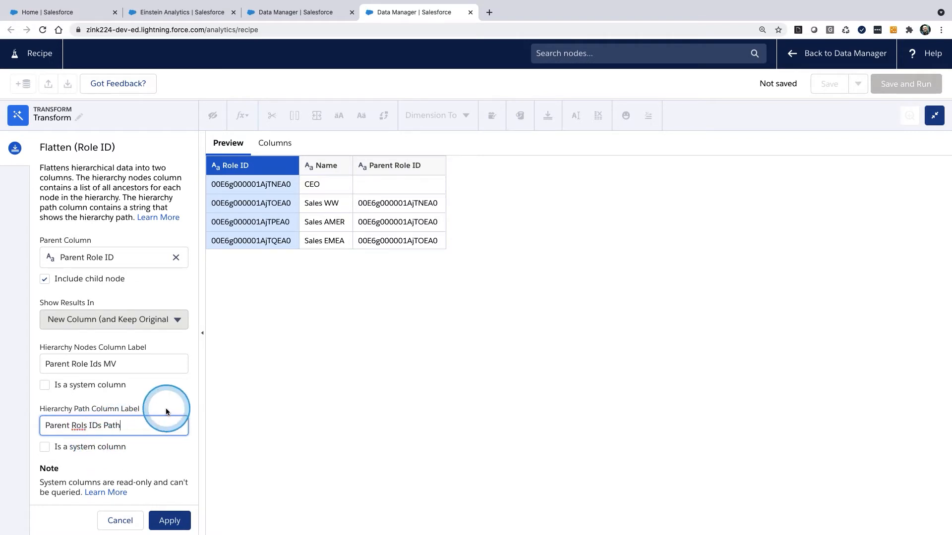
pyautogui.click(169, 520)
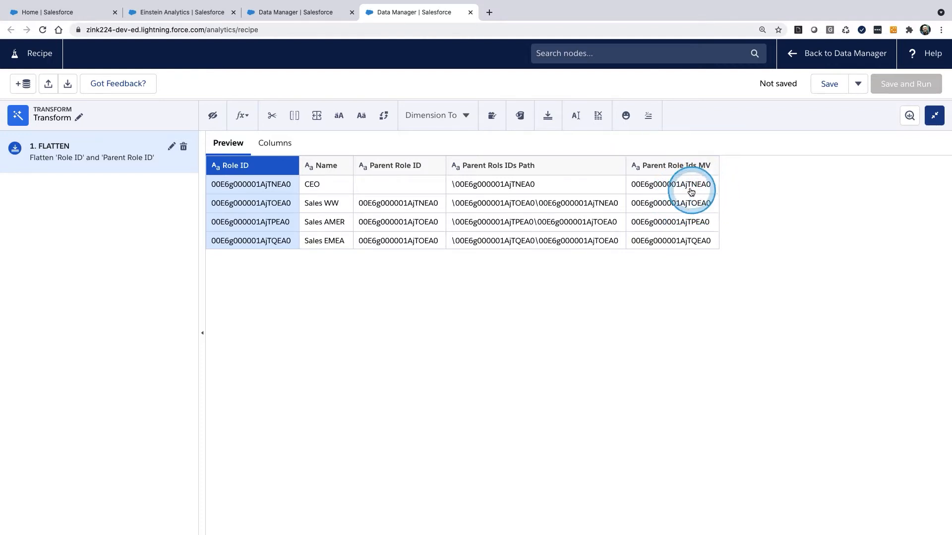
pyautogui.moveTo(675, 164)
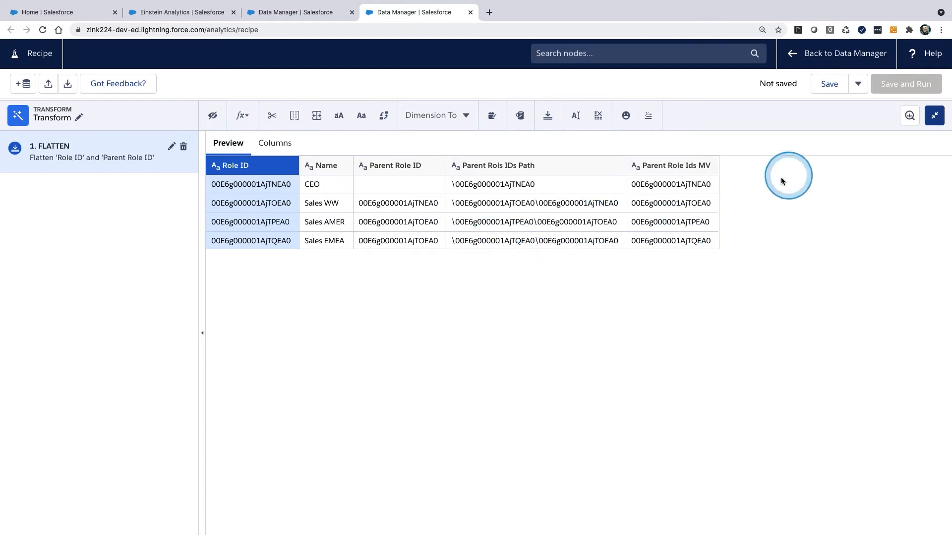
# Step: Add the SFDC_LOCAL User object with all of its columns as a second input to the recipe
pyautogui.click(934, 117)
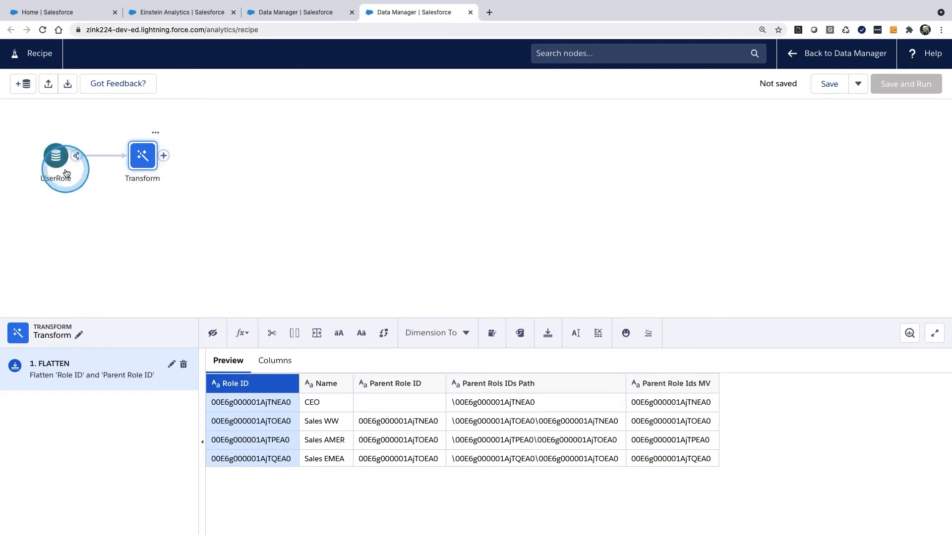
pyautogui.click(22, 84)
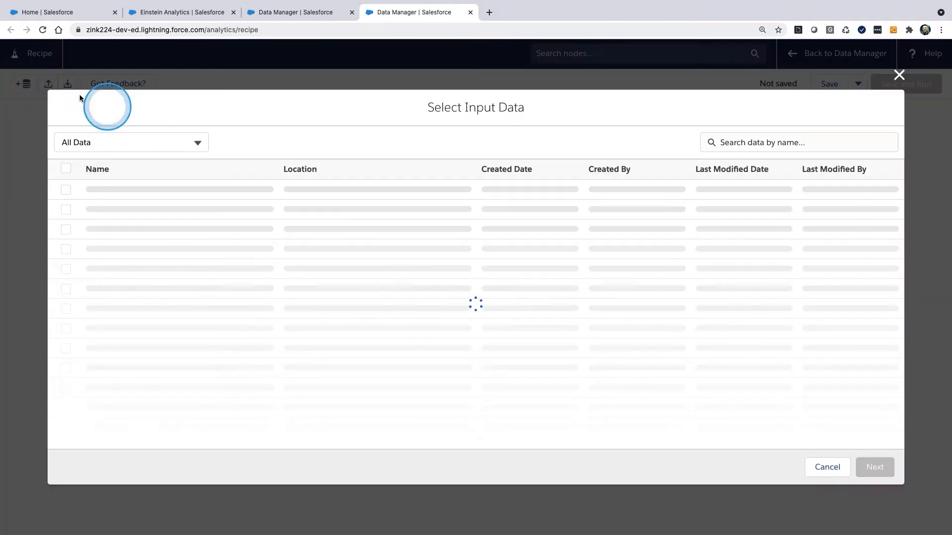
pyautogui.click(770, 144)
pyautogui.write('user')
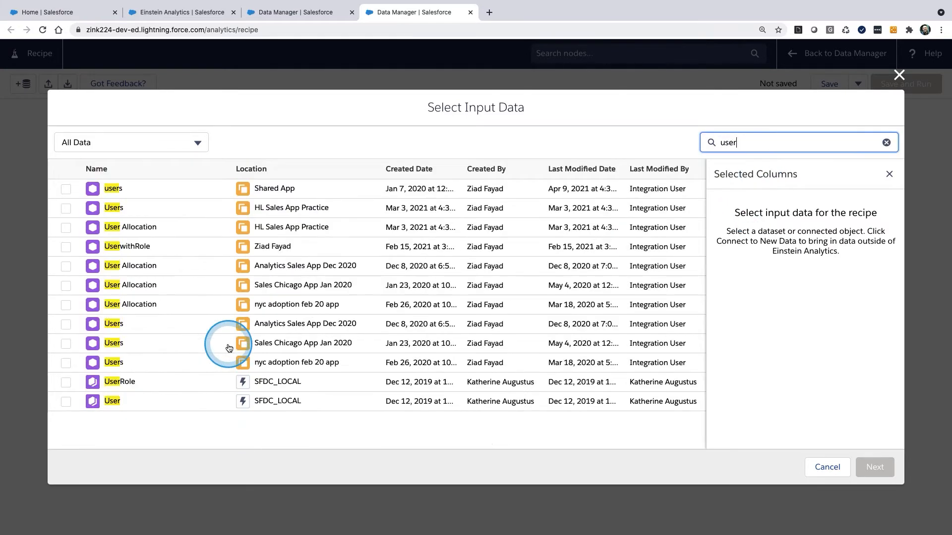
pyautogui.click(68, 402)
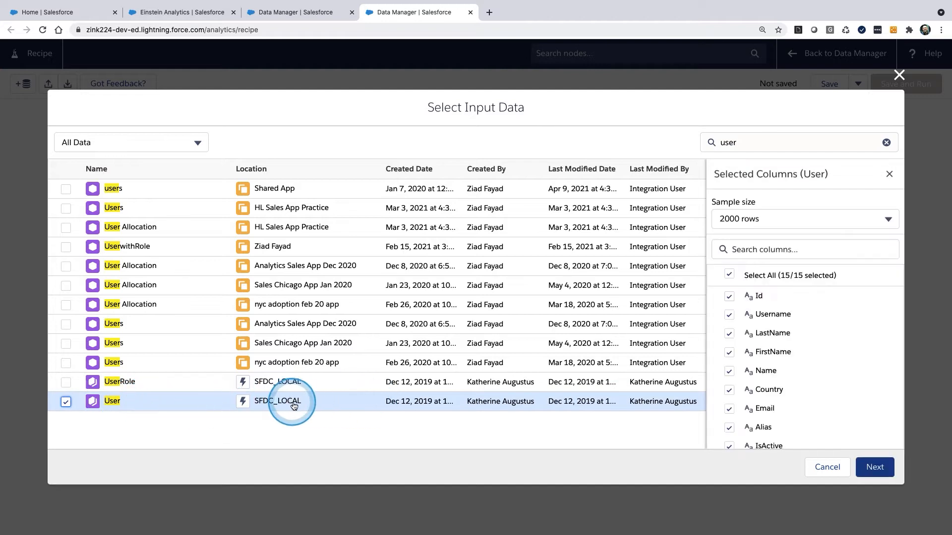
pyautogui.click(875, 468)
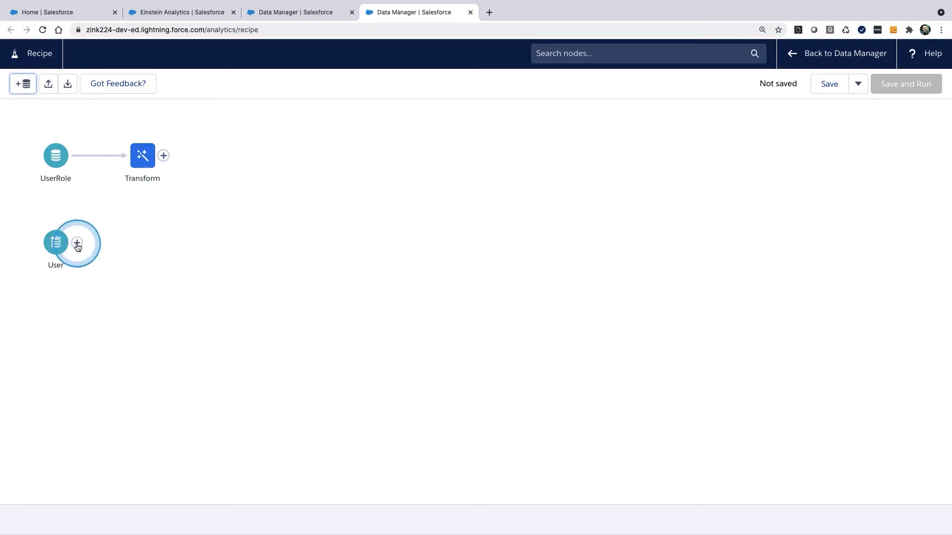
# Step: Connect the User node and the Transform node with a Join node
pyautogui.moveTo(78, 247); pyautogui.dragTo(167, 221)
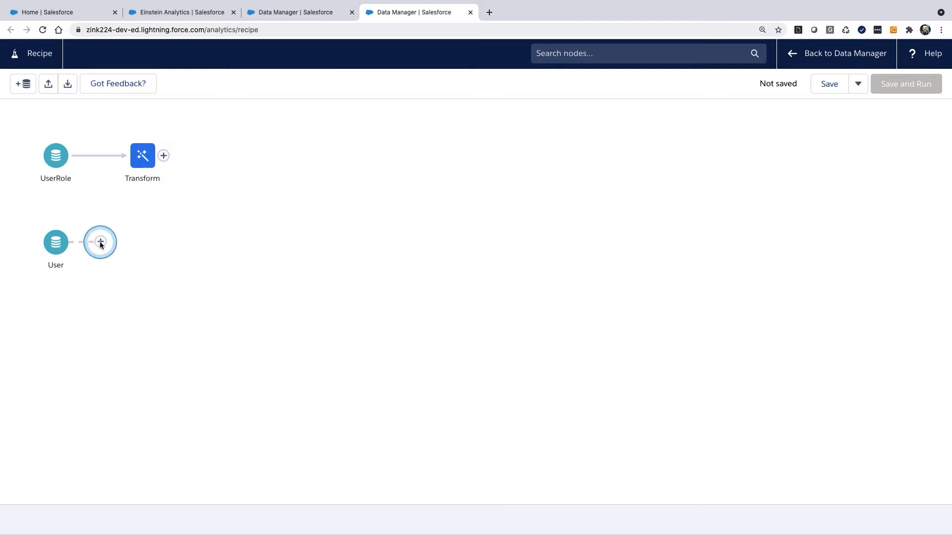
pyautogui.moveTo(97, 243); pyautogui.dragTo(97, 244)
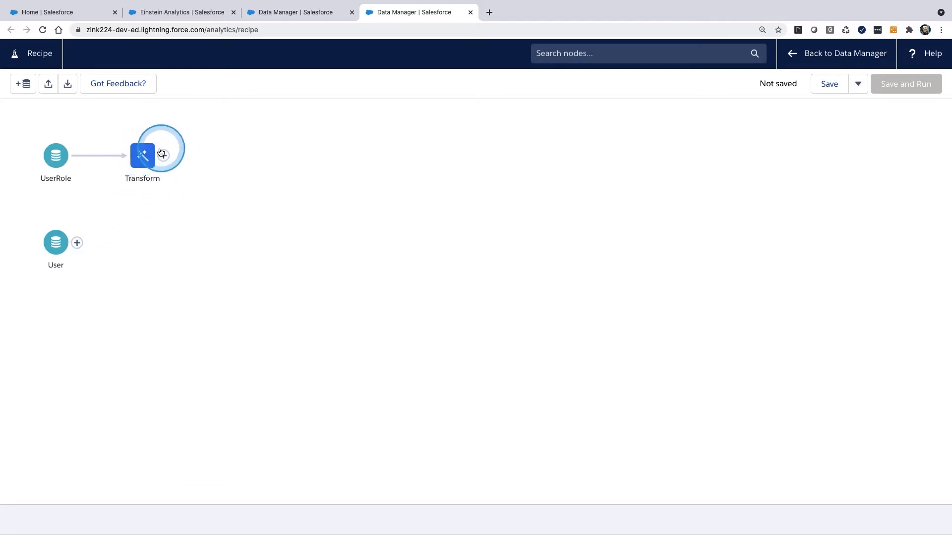
pyautogui.moveTo(164, 158); pyautogui.dragTo(54, 300)
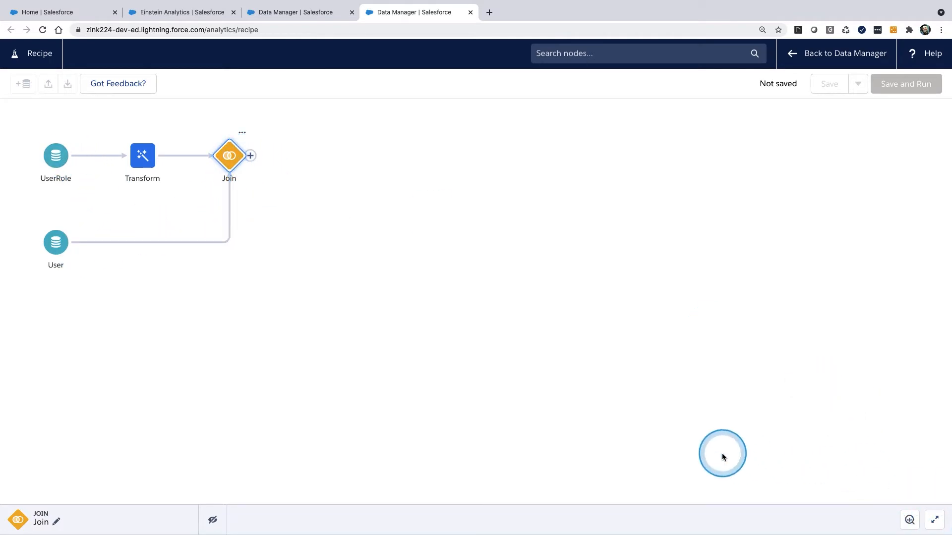
# Step: Set the join's API name prefix for right columns to Roles and apply the lookup join on Role ID
pyautogui.moveTo(610, 391)
pyautogui.mouseDown()
pyautogui.moveTo(935, 518)
pyautogui.moveTo(941, 531)
pyautogui.mouseUp()
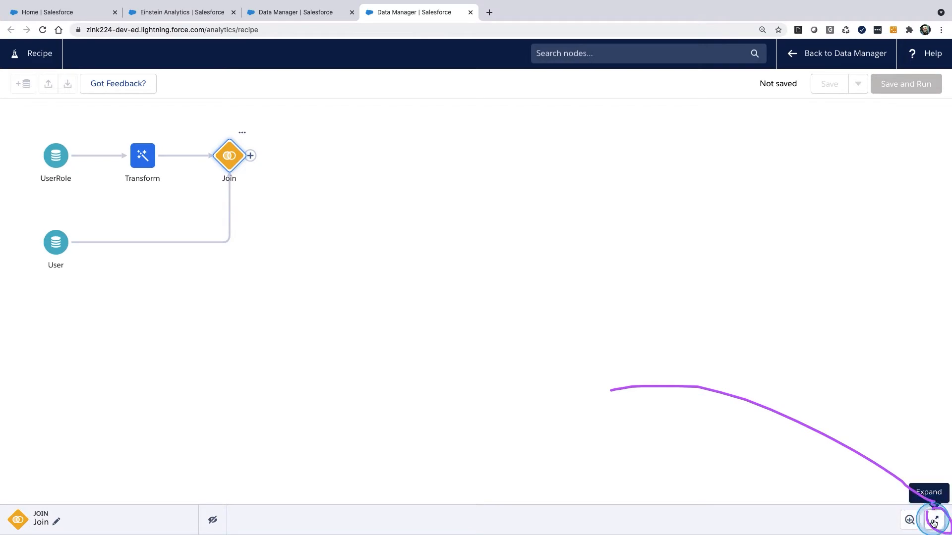
pyautogui.click(934, 520)
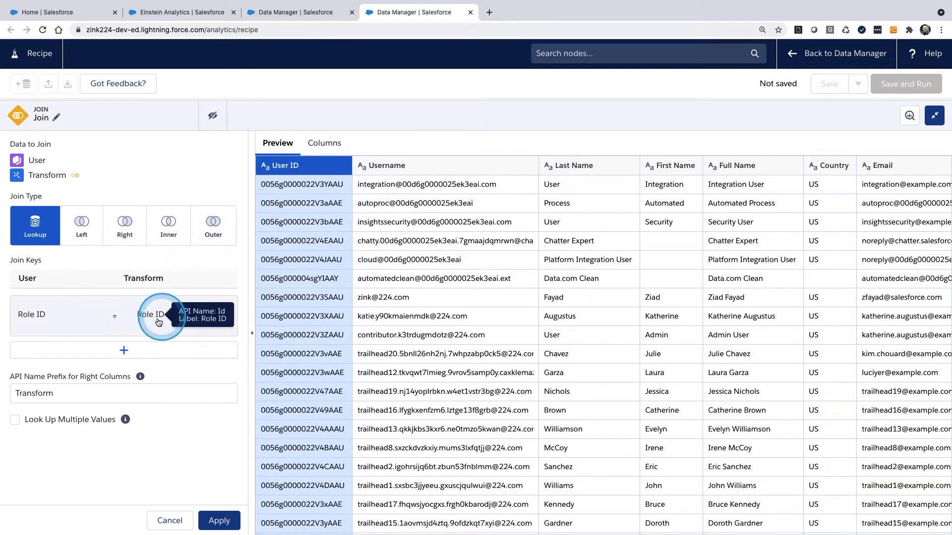
pyautogui.click(56, 395)
pyautogui.moveTo(56, 395); pyautogui.dragTo(1, 398)
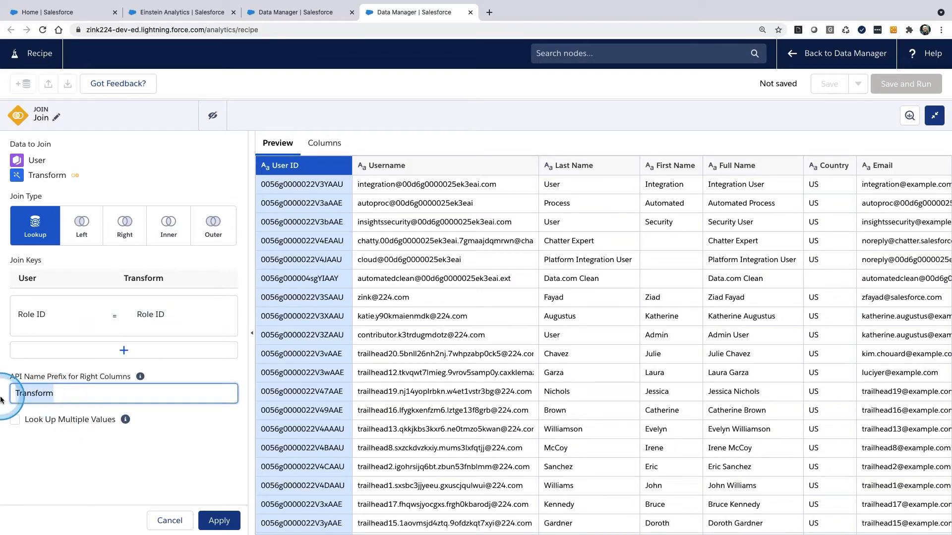
pyautogui.write('Roles')
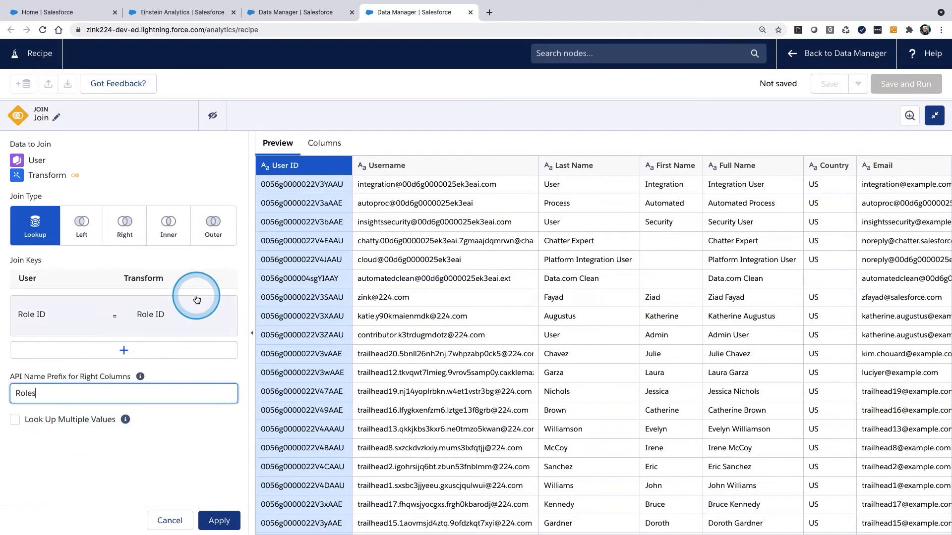
pyautogui.click(218, 520)
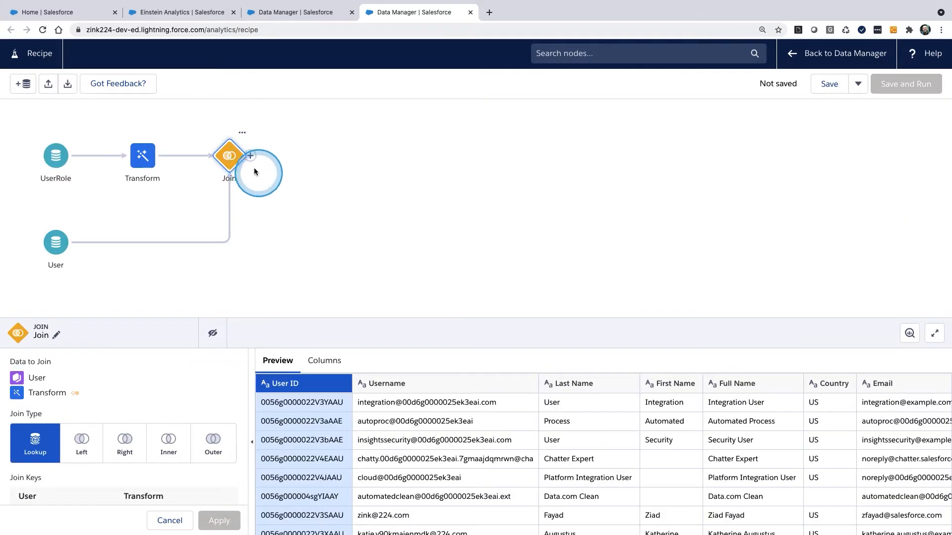
# Step: Examine the join preview, from the User name columns across to the joined role, parent role and path columns
pyautogui.moveTo(76, 219)
pyautogui.mouseDown()
pyautogui.moveTo(96, 244)
pyautogui.moveTo(64, 227)
pyautogui.mouseUp()
pyautogui.moveTo(587, 393)
pyautogui.mouseDown()
pyautogui.moveTo(603, 407)
pyautogui.moveTo(627, 375)
pyautogui.mouseUp()
pyautogui.moveTo(730, 391); pyautogui.dragTo(785, 379)
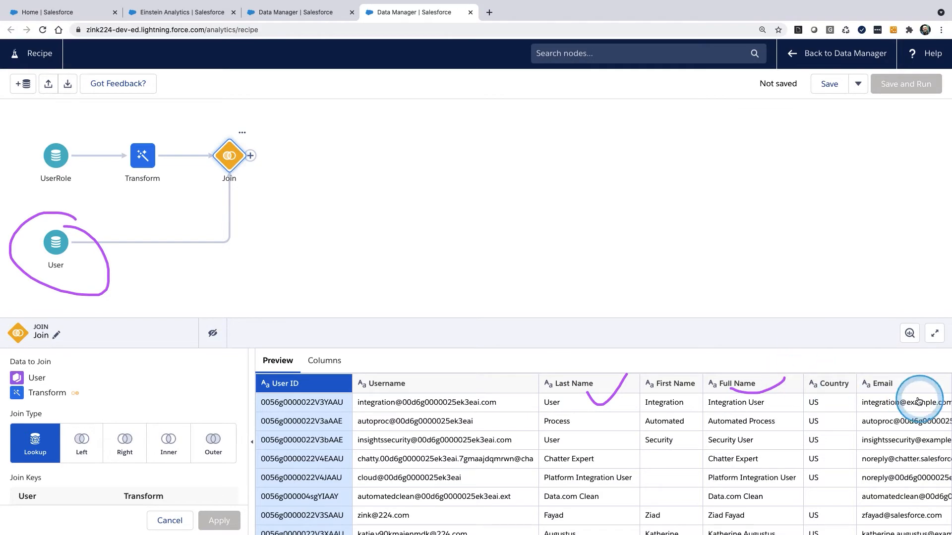
pyautogui.hscroll(10, 801, 456)
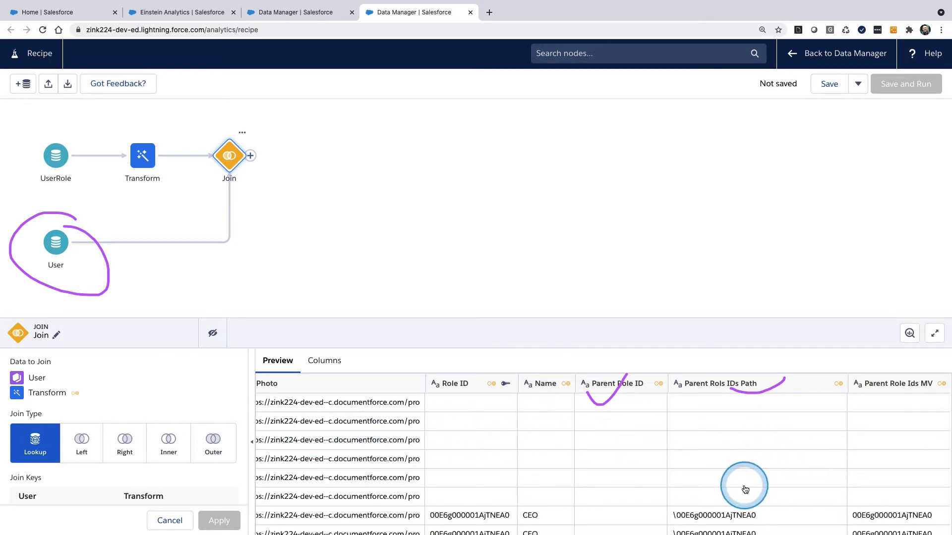
pyautogui.press('Escape')
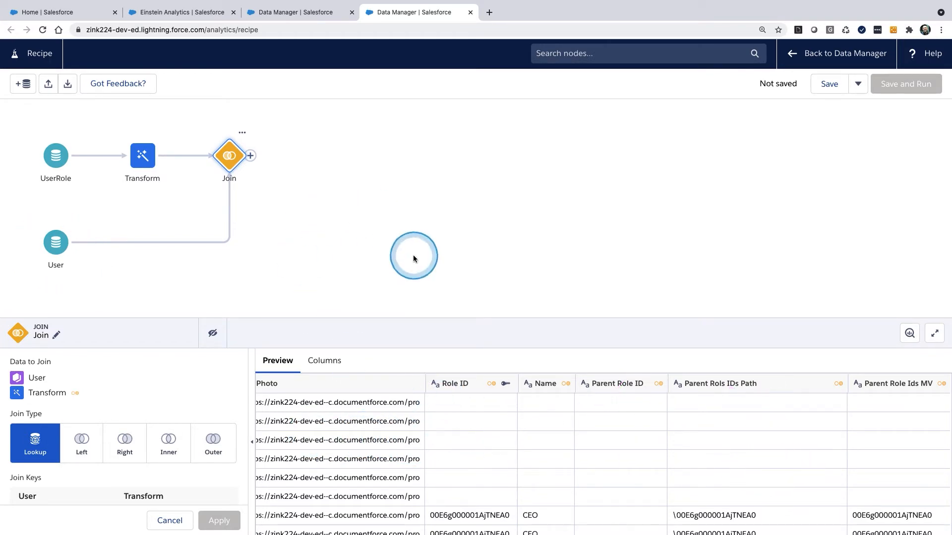
pyautogui.moveTo(68, 228)
pyautogui.mouseDown()
pyautogui.moveTo(107, 220)
pyautogui.moveTo(72, 209)
pyautogui.mouseUp()
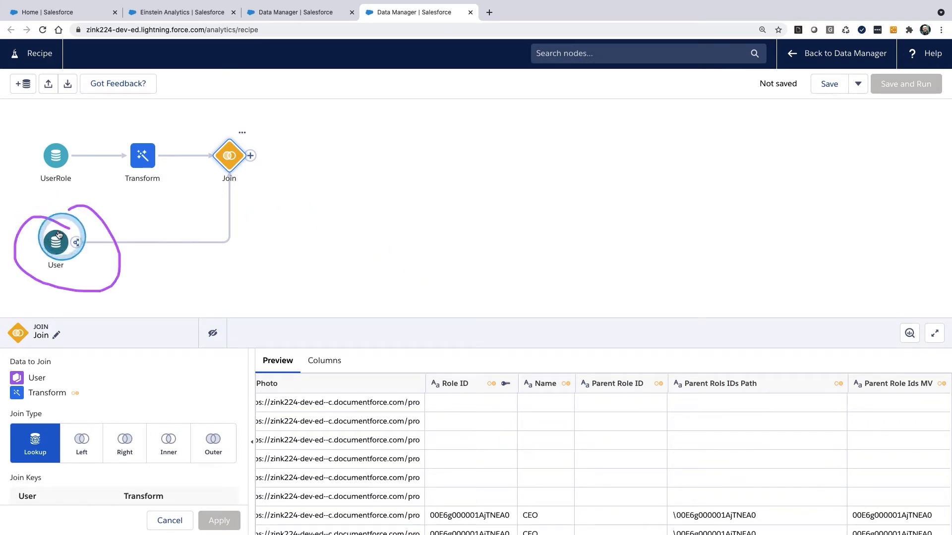
pyautogui.moveTo(40, 296); pyautogui.dragTo(45, 275)
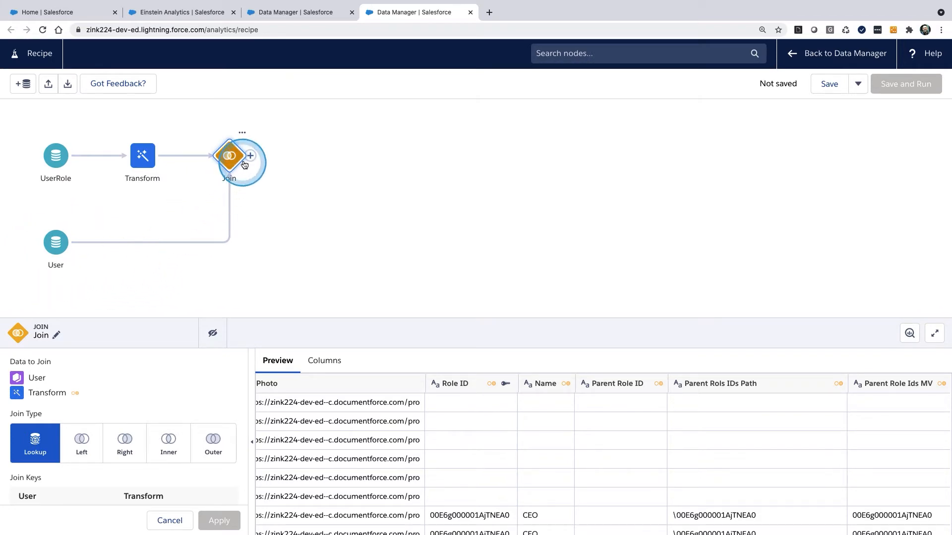
pyautogui.moveTo(105, 124)
pyautogui.mouseDown()
pyautogui.moveTo(55, 101)
pyautogui.moveTo(15, 280)
pyautogui.mouseUp()
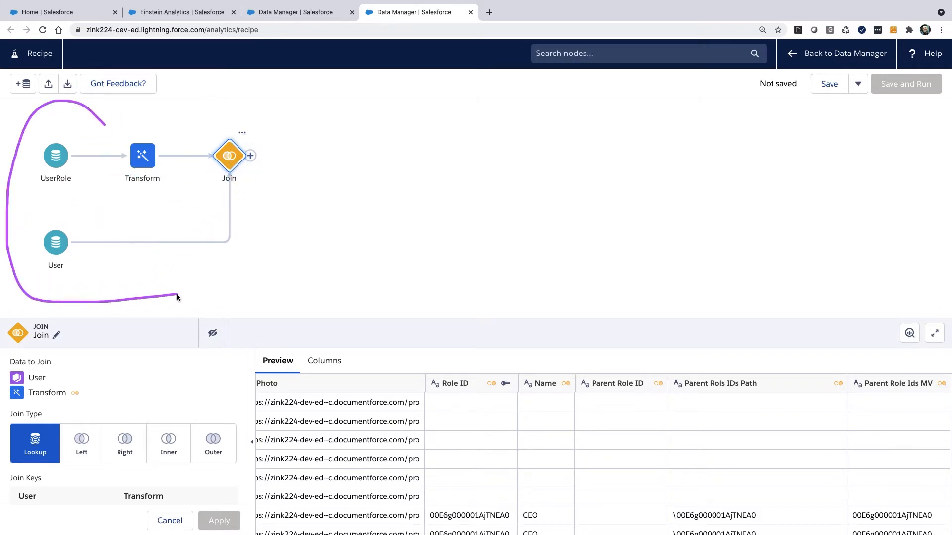
pyautogui.moveTo(276, 234); pyautogui.dragTo(87, 119)
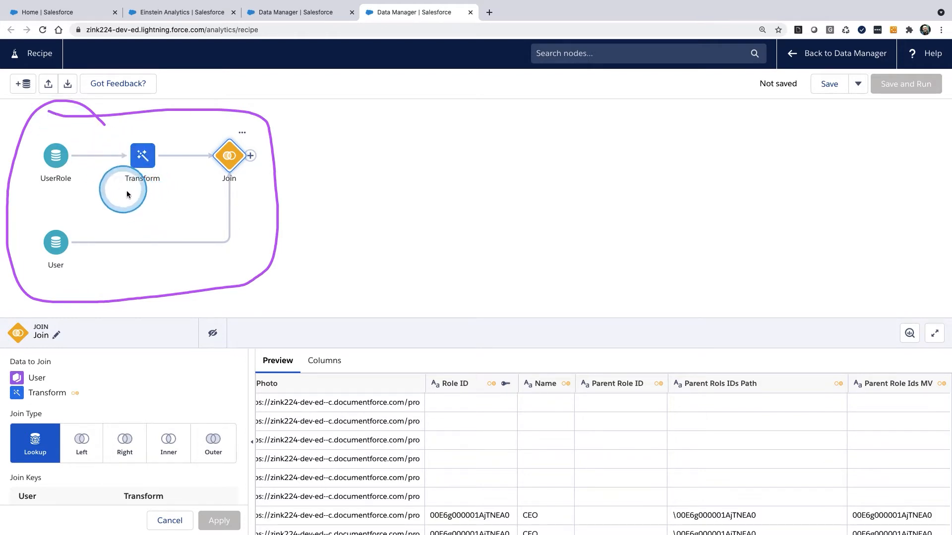
pyautogui.moveTo(55, 167)
pyautogui.mouseDown()
pyautogui.moveTo(240, 151)
pyautogui.moveTo(231, 240)
pyautogui.mouseUp()
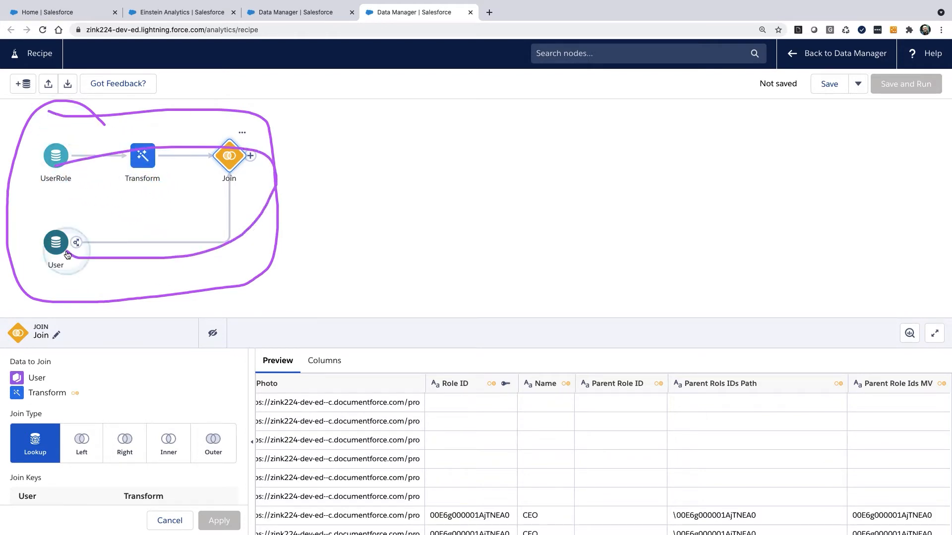
# Step: Add an Output node after the Join that writes to a dataset with display label and API name Users_WithRoles
pyautogui.click(252, 158)
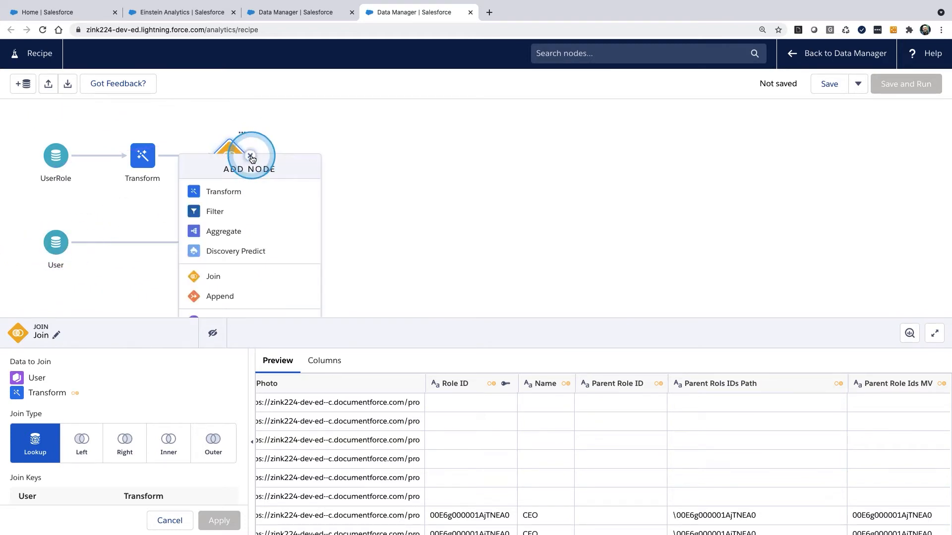
pyautogui.click(240, 304)
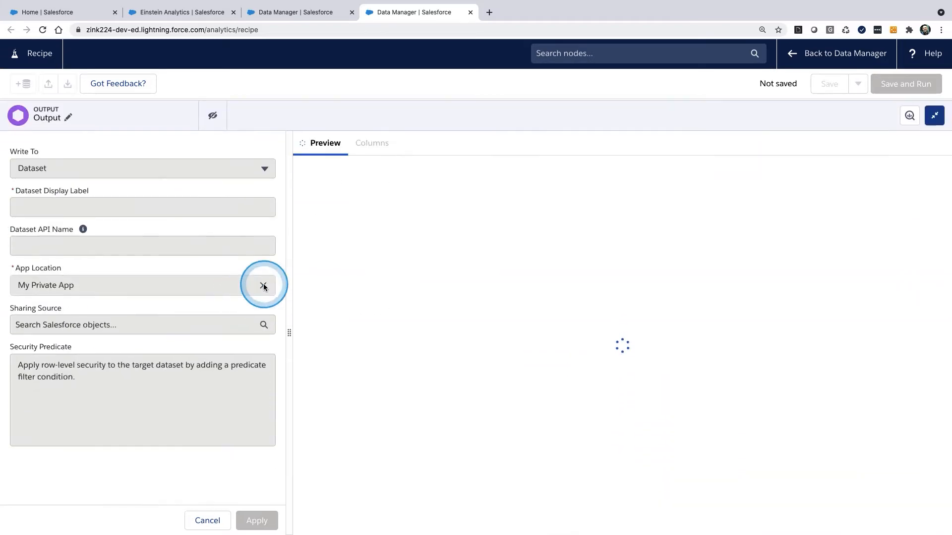
pyautogui.click(123, 208)
pyautogui.write('Users_WithRoles')
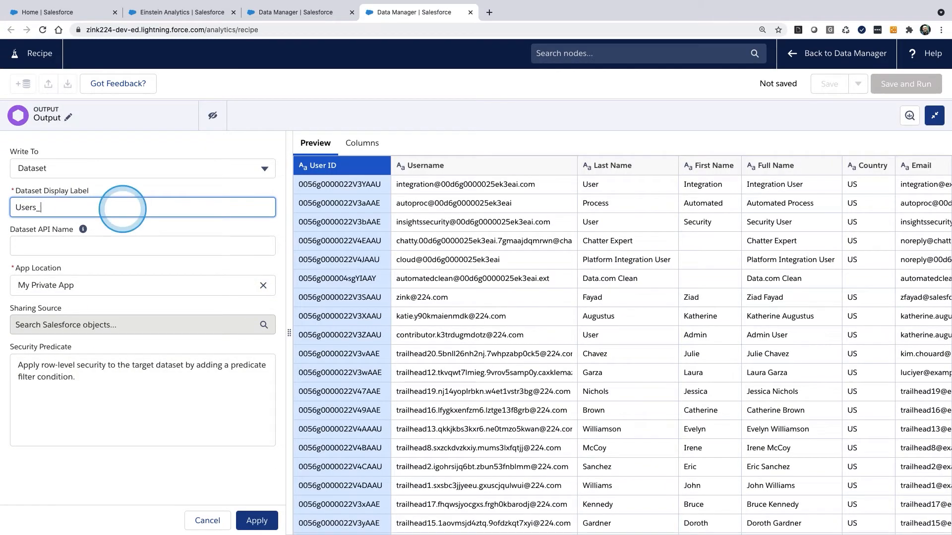
pyautogui.doubleClick(123, 208)
pyautogui.hotkey('ctrl', 'c')
pyautogui.click(102, 240)
pyautogui.hotkey('ctrl', 'v')
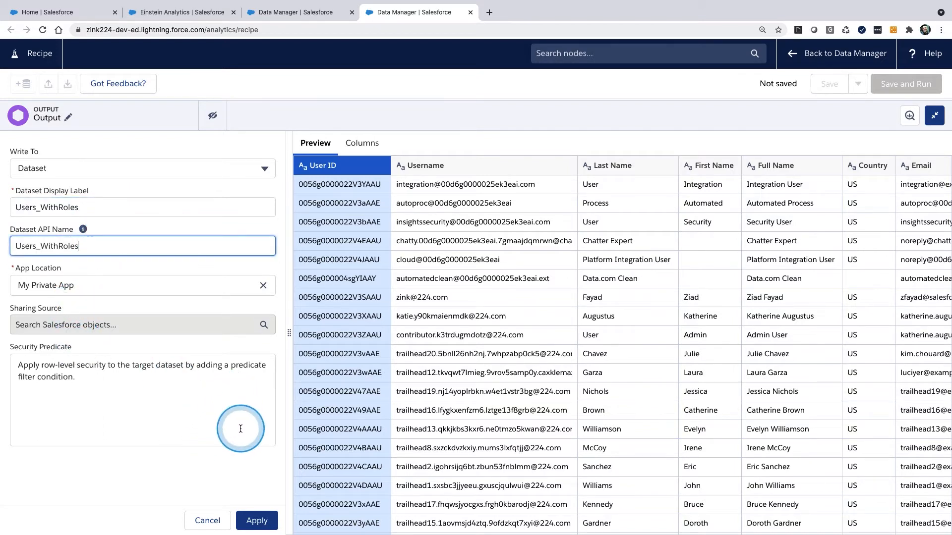
pyautogui.click(258, 521)
pyautogui.click(268, 158)
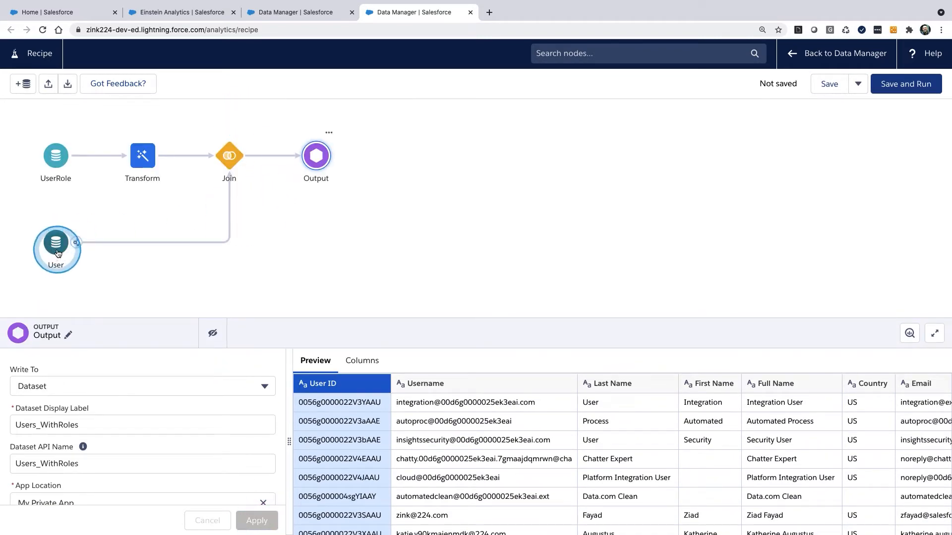
pyautogui.click(159, 263)
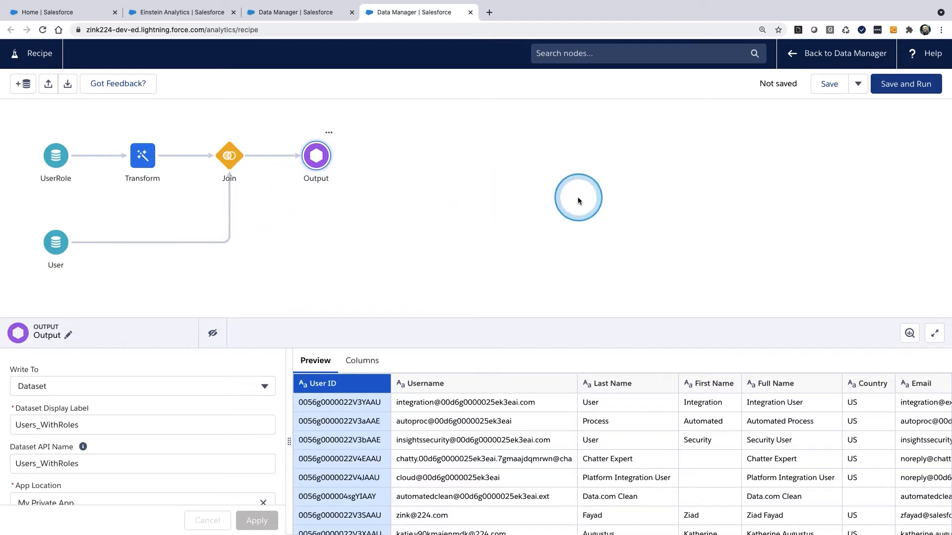
# Step: Save and run the recipe under the name Users_WithRoles
pyautogui.click(909, 90)
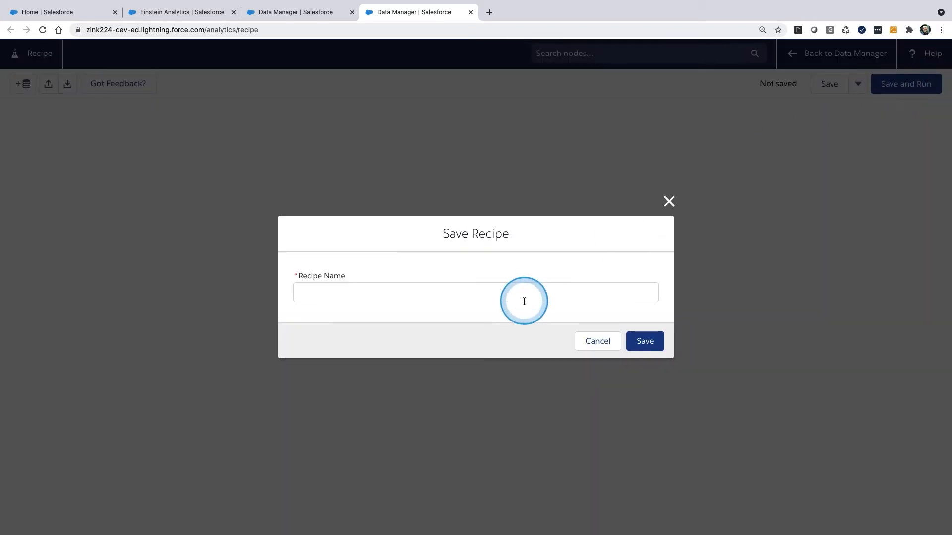
pyautogui.click(501, 295)
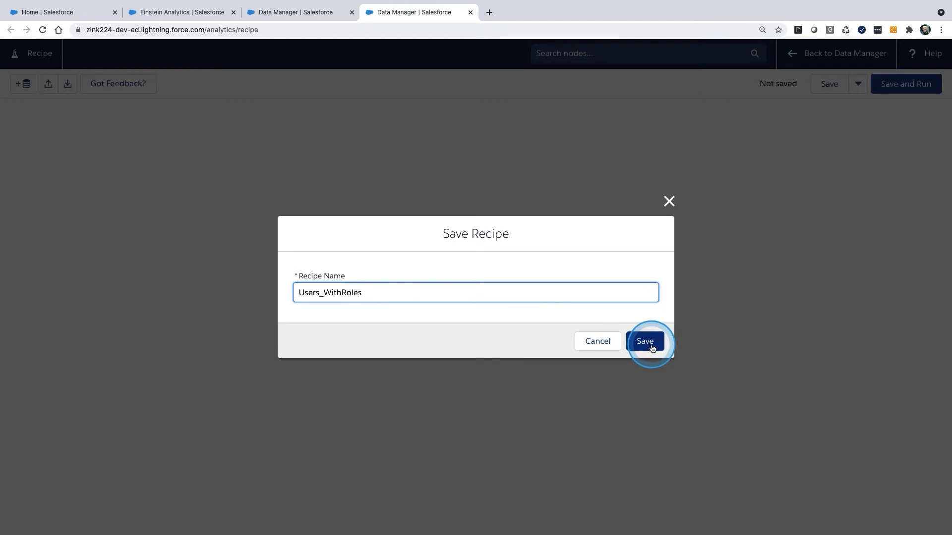
pyautogui.click(651, 347)
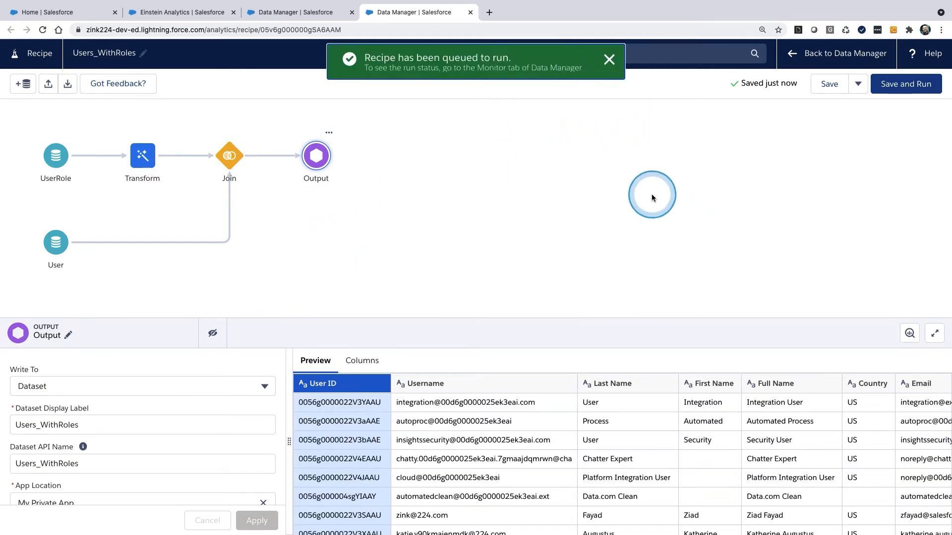
# Step: Close the Users_WithRoles recipe and create a new blank recipe from the Data Manager
pyautogui.click(609, 60)
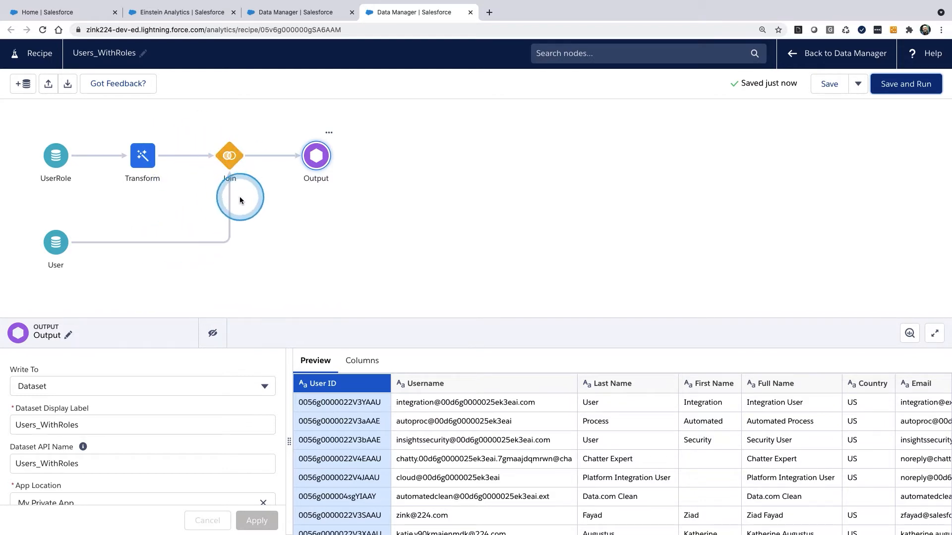
pyautogui.click(470, 14)
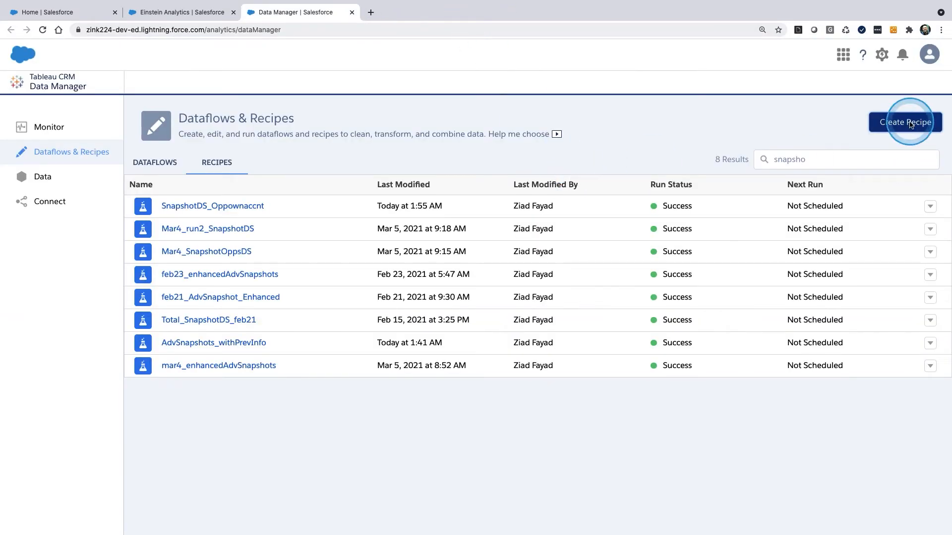
pyautogui.click(906, 121)
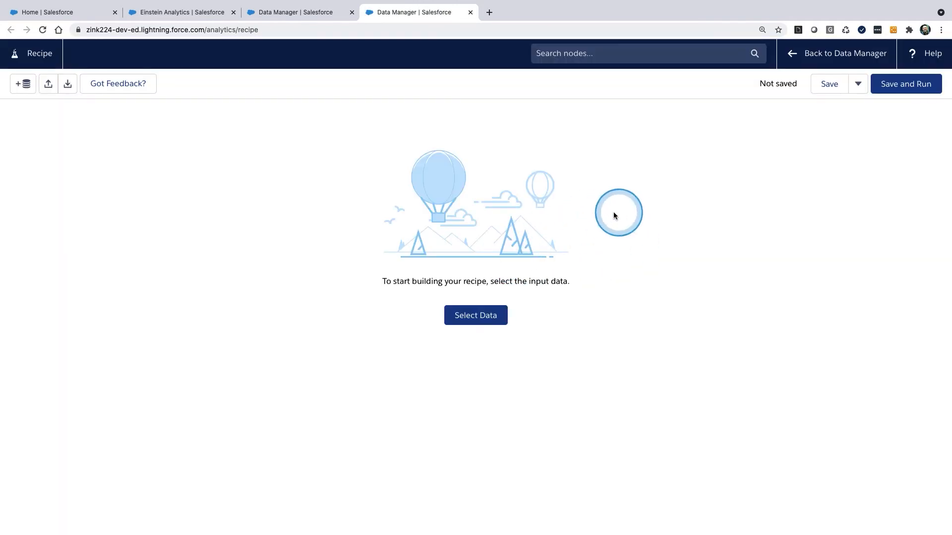
pyautogui.moveTo(649, 158)
pyautogui.mouseDown()
pyautogui.moveTo(665, 237)
pyautogui.moveTo(656, 153)
pyautogui.moveTo(749, 153)
pyautogui.mouseUp()
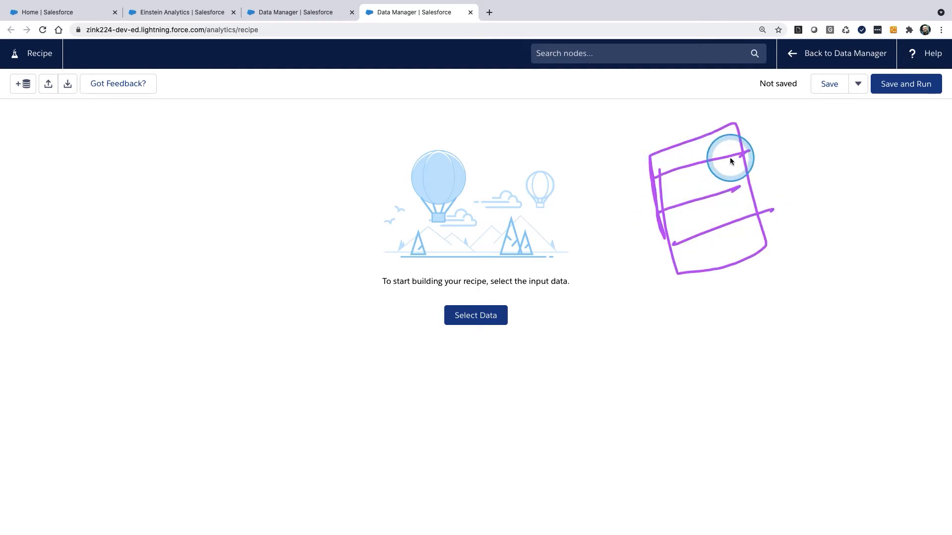
pyautogui.moveTo(774, 219); pyautogui.dragTo(777, 213)
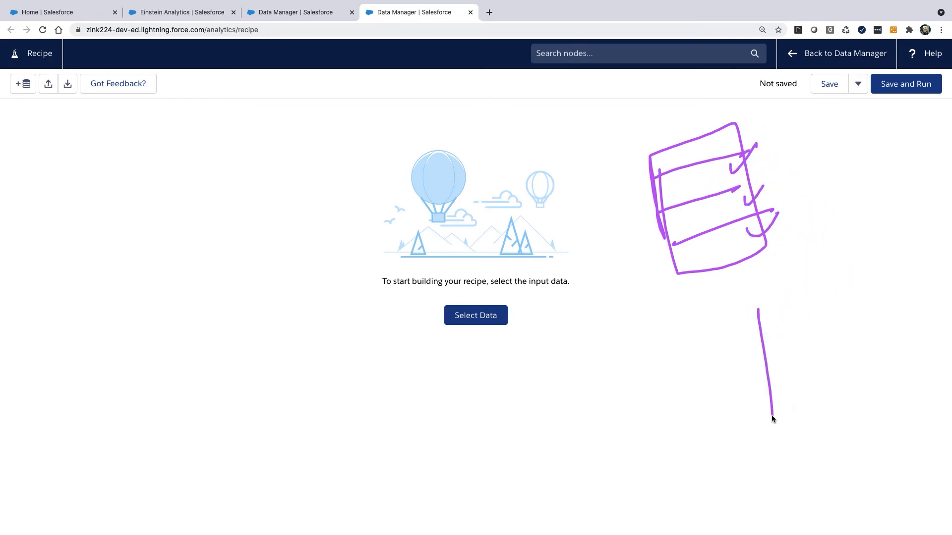
pyautogui.moveTo(764, 359); pyautogui.dragTo(869, 372)
pyautogui.moveTo(759, 329)
pyautogui.mouseDown()
pyautogui.moveTo(781, 329)
pyautogui.moveTo(748, 286)
pyautogui.moveTo(789, 309)
pyautogui.mouseUp()
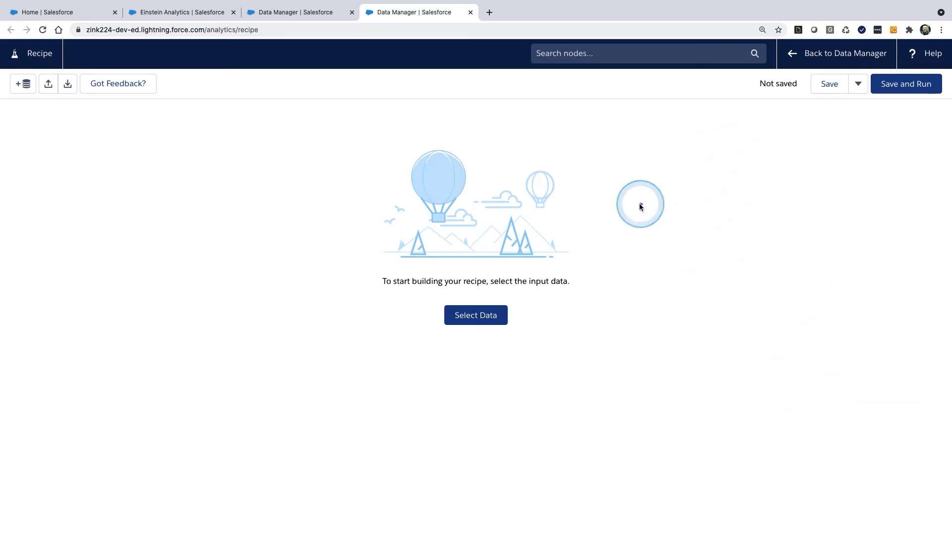
pyautogui.moveTo(613, 297); pyautogui.dragTo(827, 226)
pyautogui.moveTo(638, 337); pyautogui.dragTo(879, 250)
pyautogui.moveTo(742, 144); pyautogui.dragTo(797, 296)
pyautogui.moveTo(686, 163); pyautogui.dragTo(743, 299)
pyautogui.moveTo(641, 189); pyautogui.dragTo(702, 362)
pyautogui.moveTo(670, 231); pyautogui.dragTo(669, 213)
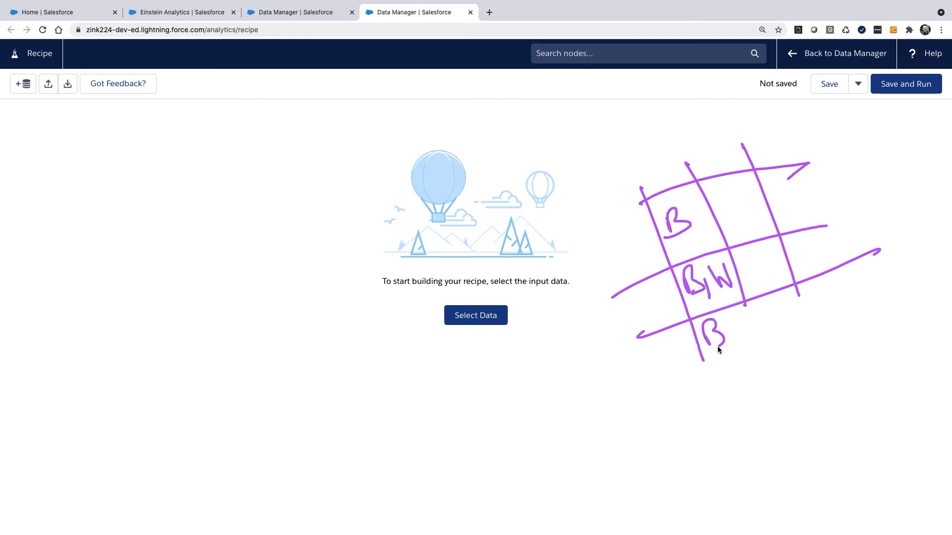
pyautogui.moveTo(751, 335); pyautogui.dragTo(761, 341)
pyautogui.moveTo(739, 388)
pyautogui.mouseDown()
pyautogui.moveTo(762, 519)
pyautogui.moveTo(937, 475)
pyautogui.mouseUp()
pyautogui.moveTo(877, 464); pyautogui.dragTo(919, 475)
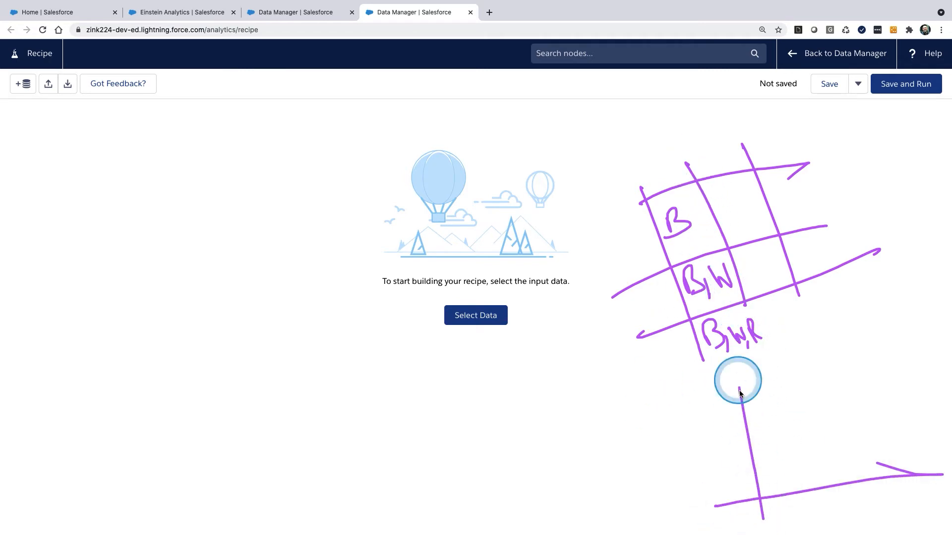
pyautogui.moveTo(750, 450); pyautogui.dragTo(843, 437)
pyautogui.moveTo(849, 433); pyautogui.dragTo(856, 471)
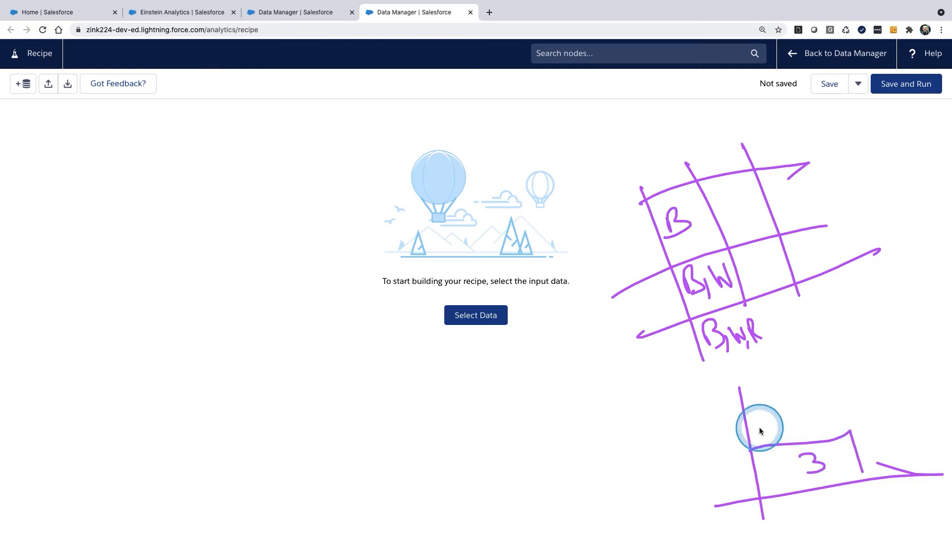
pyautogui.moveTo(744, 410)
pyautogui.mouseDown()
pyautogui.moveTo(803, 431)
pyautogui.moveTo(783, 426)
pyautogui.mouseUp()
pyautogui.moveTo(739, 386)
pyautogui.mouseDown()
pyautogui.moveTo(770, 405)
pyautogui.moveTo(745, 396)
pyautogui.moveTo(760, 399)
pyautogui.mouseUp()
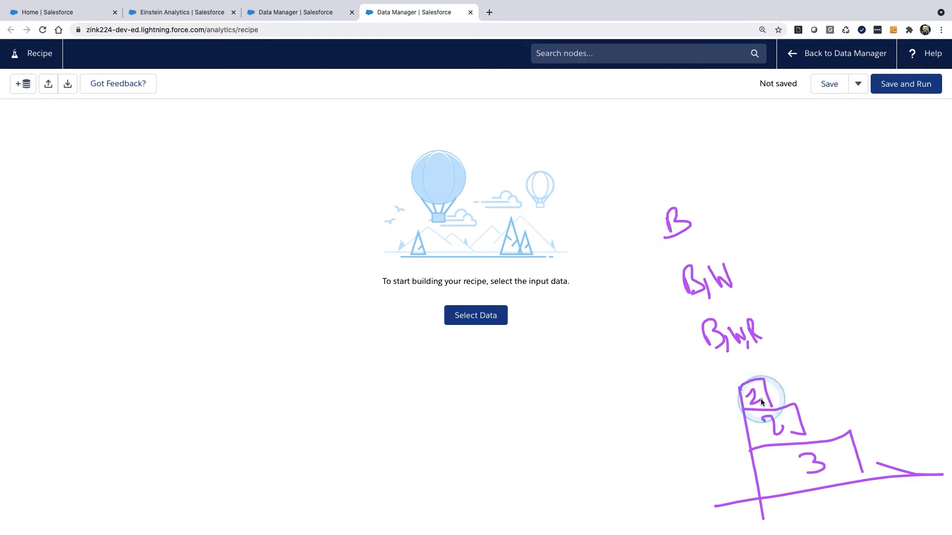
pyautogui.moveTo(619, 199)
pyautogui.mouseDown()
pyautogui.moveTo(637, 251)
pyautogui.moveTo(704, 324)
pyautogui.mouseUp()
pyautogui.moveTo(727, 207); pyautogui.dragTo(773, 334)
pyautogui.moveTo(654, 191); pyautogui.dragTo(739, 132)
pyautogui.moveTo(717, 204); pyautogui.dragTo(885, 395)
pyautogui.moveTo(723, 372); pyautogui.dragTo(836, 395)
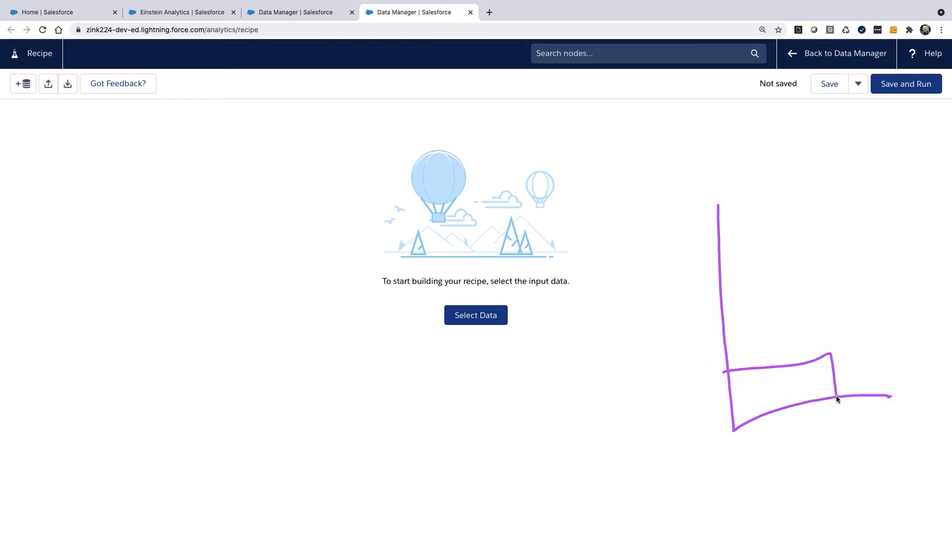
pyautogui.moveTo(720, 301); pyautogui.dragTo(827, 359)
pyautogui.moveTo(787, 254)
pyautogui.mouseDown()
pyautogui.moveTo(804, 292)
pyautogui.moveTo(757, 276)
pyautogui.mouseUp()
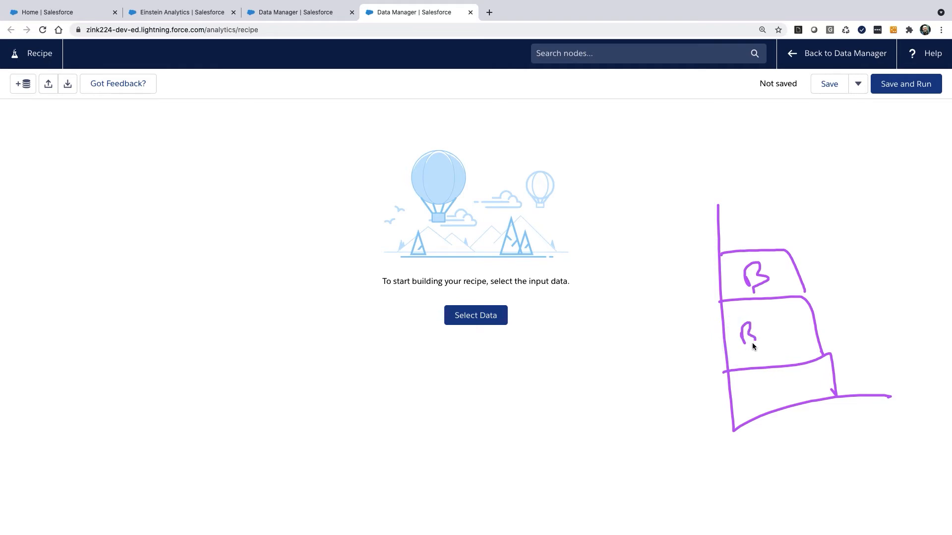
pyautogui.moveTo(767, 326); pyautogui.dragTo(784, 325)
pyautogui.moveTo(752, 395); pyautogui.dragTo(810, 380)
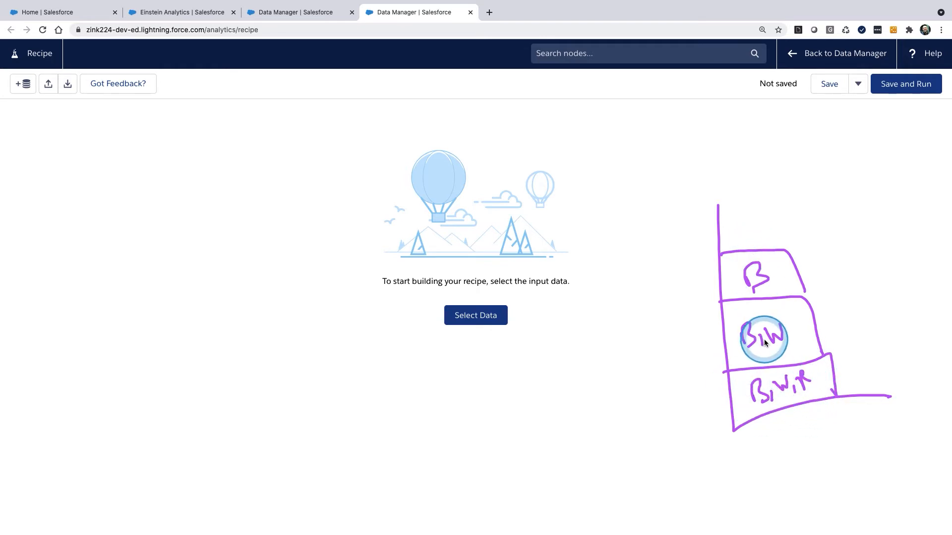
pyautogui.moveTo(746, 316); pyautogui.dragTo(737, 350)
pyautogui.moveTo(777, 314); pyautogui.dragTo(772, 315)
pyautogui.moveTo(782, 355); pyautogui.dragTo(777, 310)
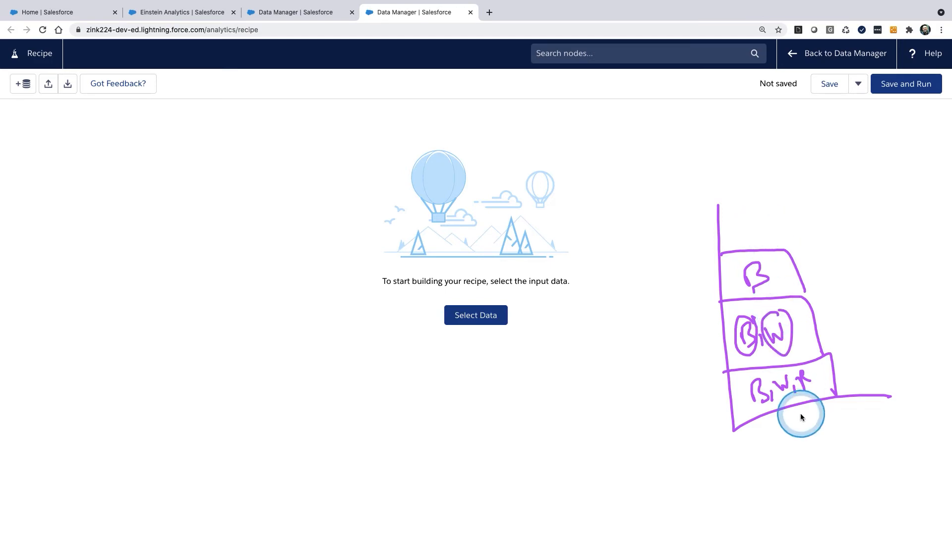
pyautogui.press('Escape')
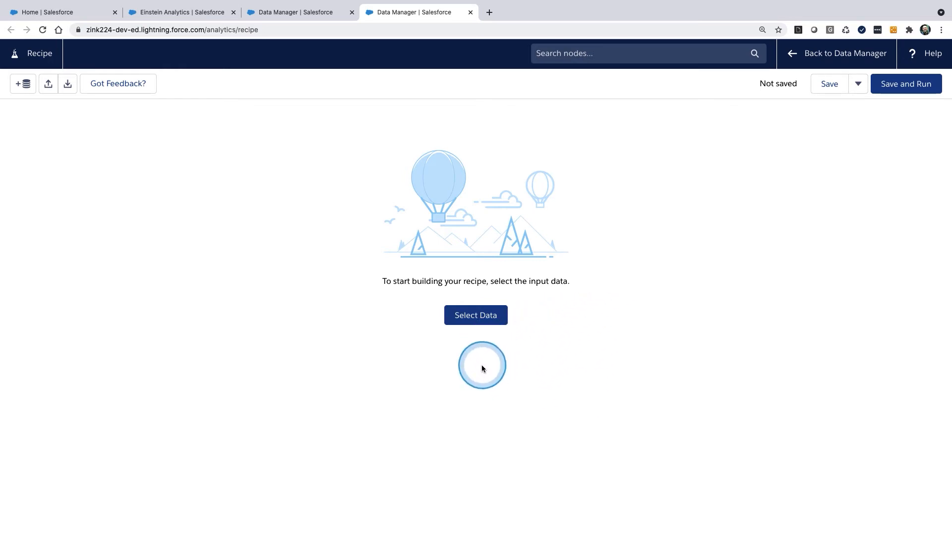
# Step: Select the SFDC_LOCAL Account and Case objects, with all their columns, as the recipe's input data
pyautogui.click(478, 321)
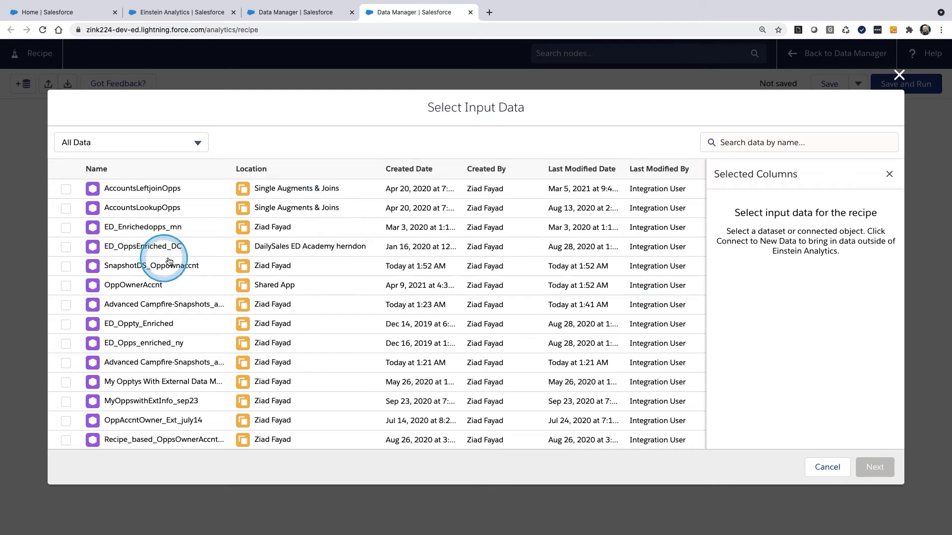
pyautogui.scroll(-15, 235, 341)
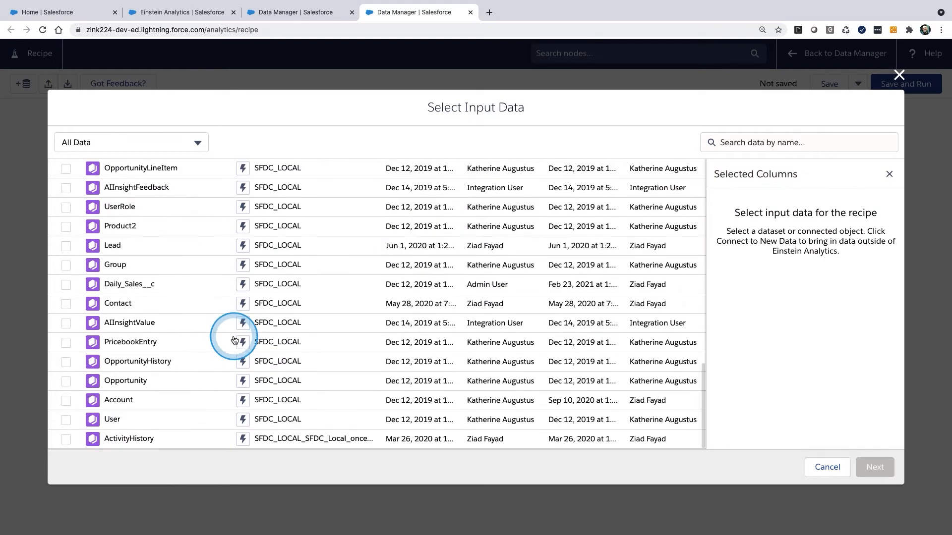
pyautogui.click(67, 400)
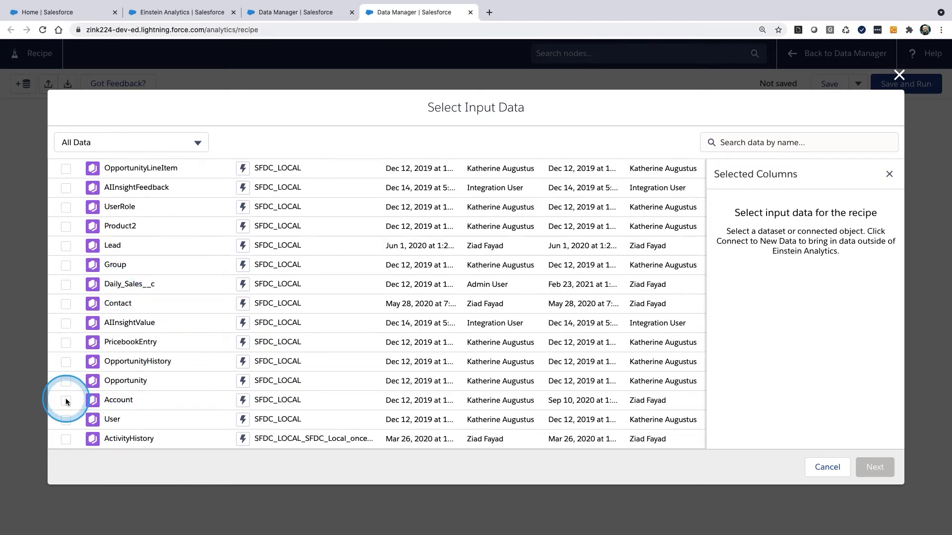
pyautogui.click(66, 303)
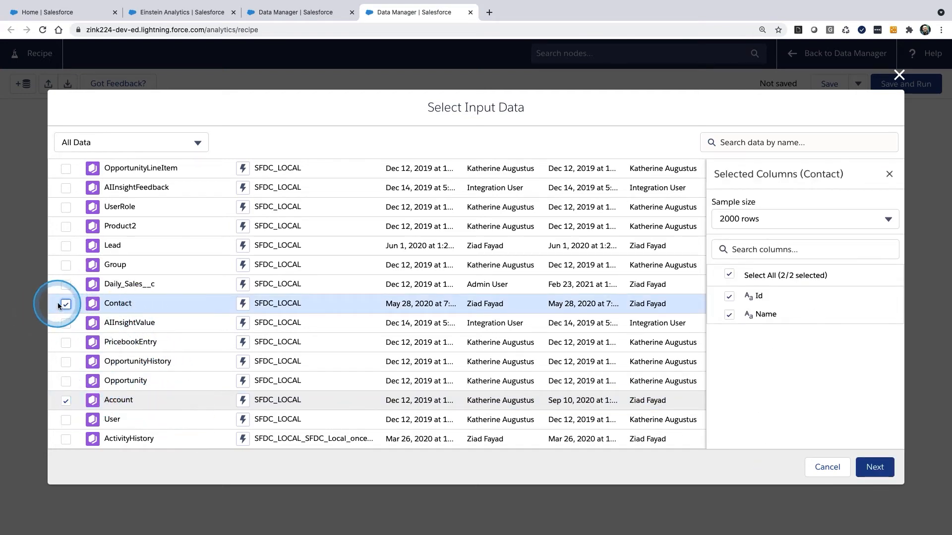
pyautogui.click(81, 441)
pyautogui.scroll(8, 69, 371)
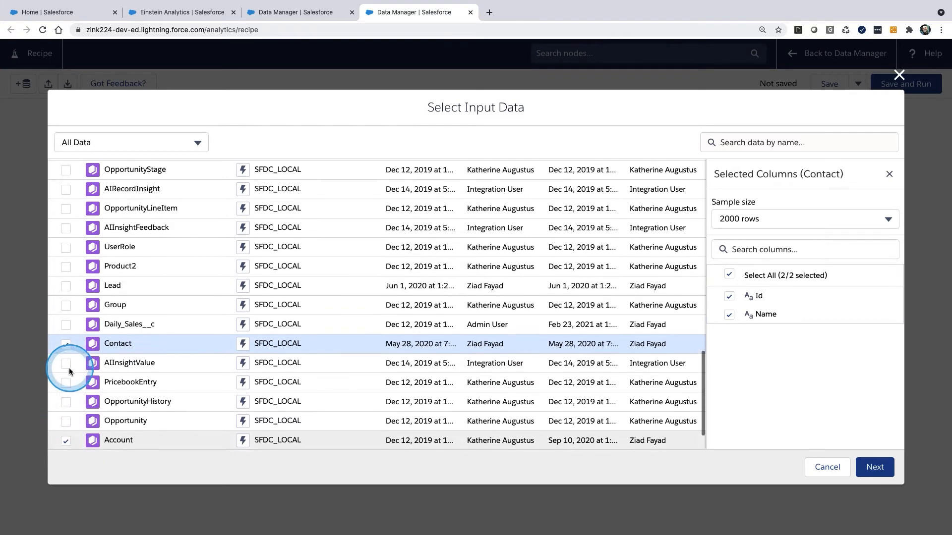
pyautogui.click(65, 249)
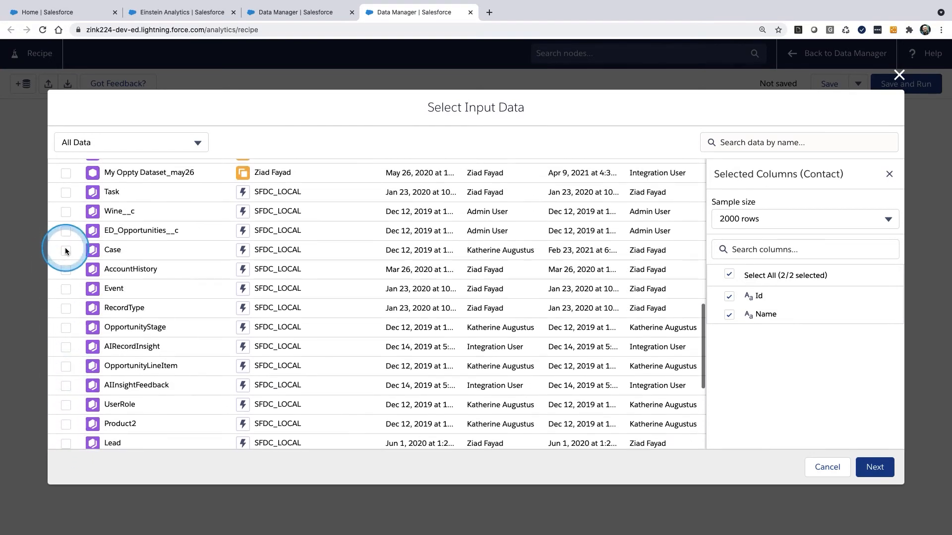
pyautogui.scroll(-5, 157, 344)
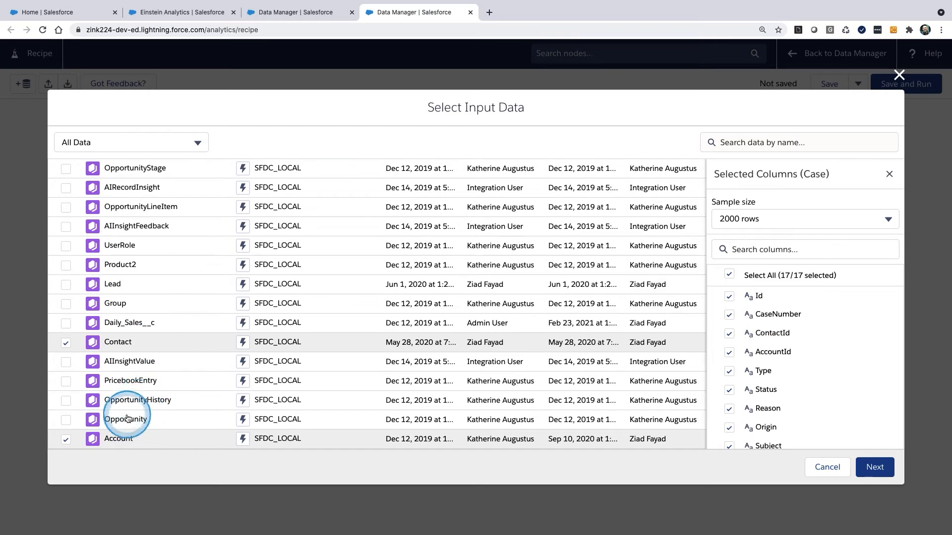
pyautogui.click(67, 343)
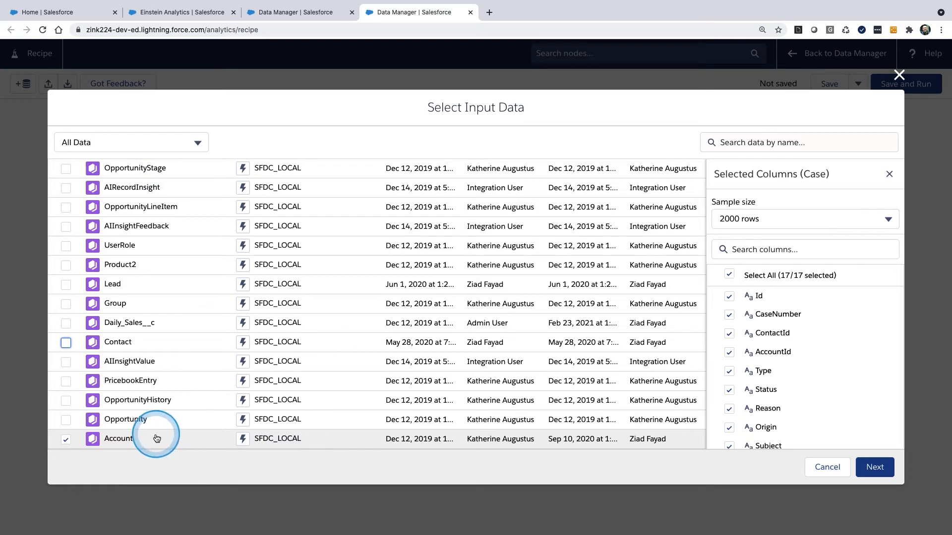
pyautogui.click(874, 467)
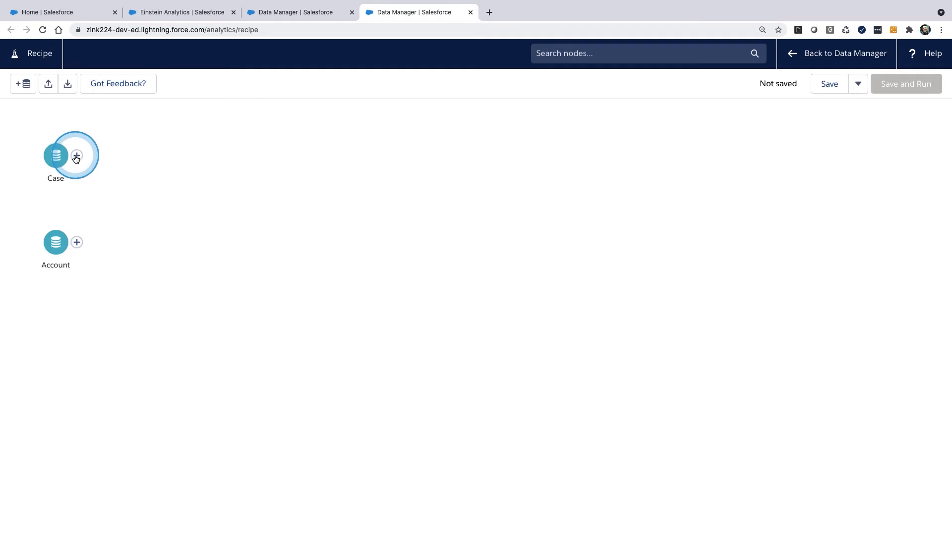
pyautogui.moveTo(262, 296); pyautogui.dragTo(430, 294)
pyautogui.moveTo(239, 331); pyautogui.dragTo(417, 309)
pyautogui.moveTo(225, 356); pyautogui.dragTo(374, 342)
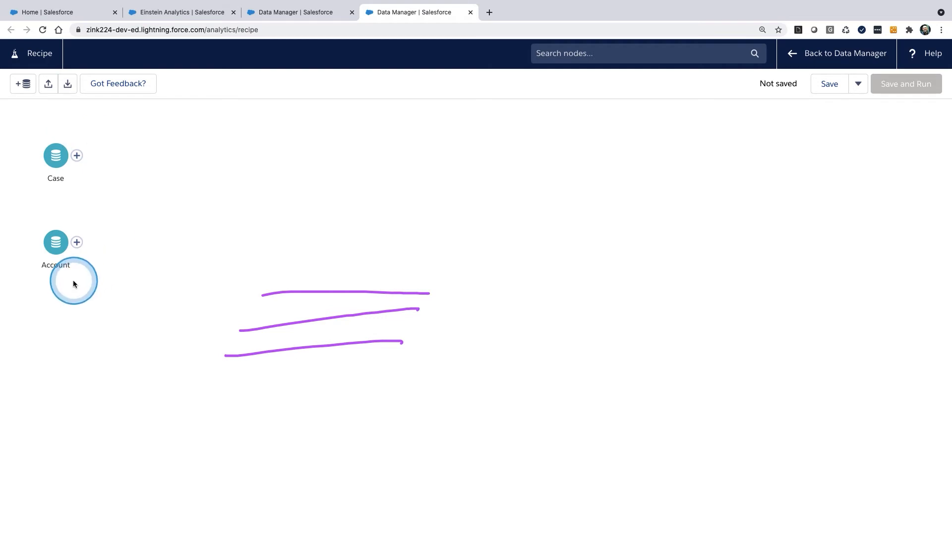
pyautogui.moveTo(258, 320)
pyautogui.mouseDown()
pyautogui.moveTo(285, 350)
pyautogui.moveTo(295, 402)
pyautogui.mouseUp()
pyautogui.moveTo(258, 437); pyautogui.dragTo(304, 429)
pyautogui.press('Escape')
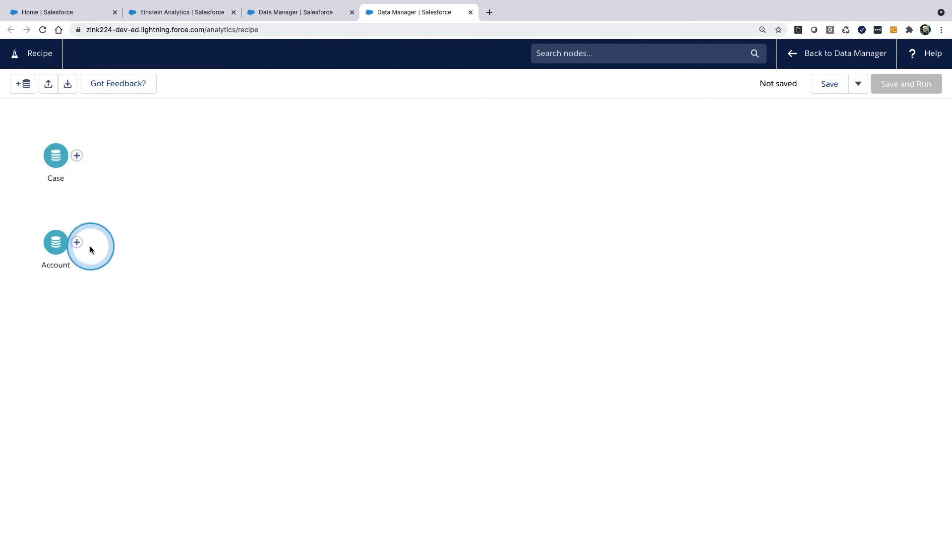
pyautogui.moveTo(310, 226); pyautogui.dragTo(335, 266)
pyautogui.moveTo(297, 249); pyautogui.dragTo(290, 252)
pyautogui.moveTo(360, 311); pyautogui.dragTo(380, 329)
pyautogui.moveTo(372, 393)
pyautogui.mouseDown()
pyautogui.moveTo(390, 389)
pyautogui.moveTo(391, 364)
pyautogui.mouseUp()
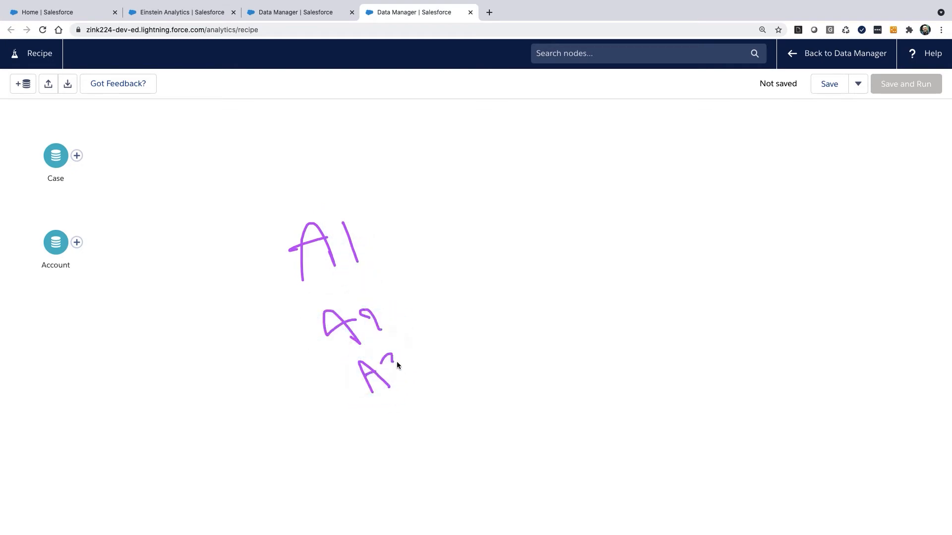
pyautogui.moveTo(271, 325); pyautogui.dragTo(419, 246)
pyautogui.moveTo(336, 393); pyautogui.dragTo(460, 289)
pyautogui.moveTo(350, 201); pyautogui.dragTo(491, 398)
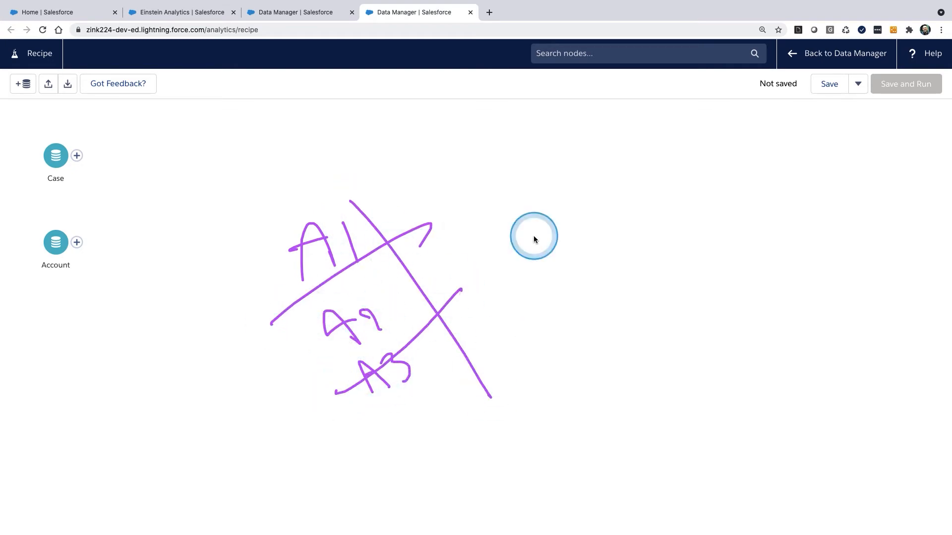
pyautogui.moveTo(618, 191); pyautogui.dragTo(649, 181)
pyautogui.moveTo(615, 109); pyautogui.dragTo(639, 101)
pyautogui.moveTo(641, 136); pyautogui.dragTo(659, 126)
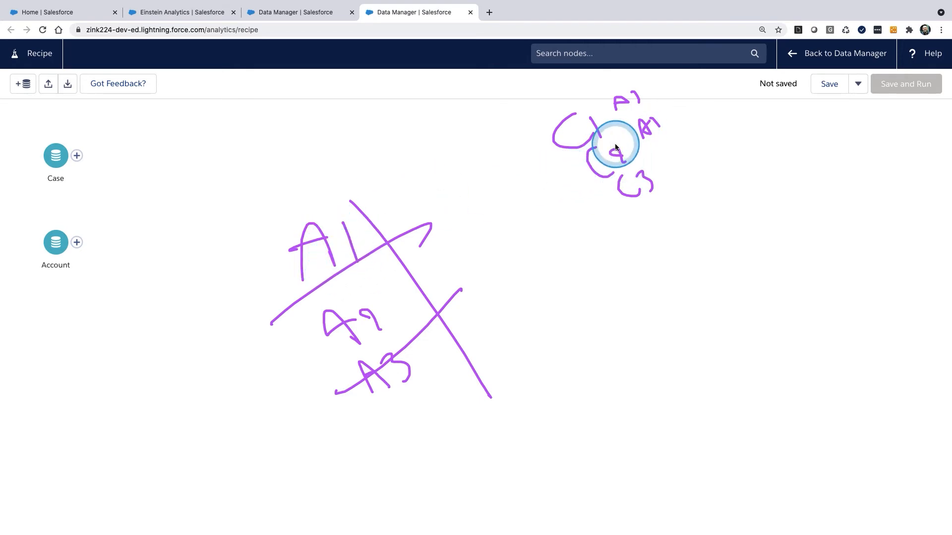
pyautogui.moveTo(349, 212)
pyautogui.mouseDown()
pyautogui.moveTo(312, 293)
pyautogui.moveTo(354, 195)
pyautogui.moveTo(416, 193)
pyautogui.mouseUp()
pyautogui.moveTo(615, 89)
pyautogui.mouseDown()
pyautogui.moveTo(568, 159)
pyautogui.moveTo(627, 140)
pyautogui.moveTo(582, 95)
pyautogui.mouseUp()
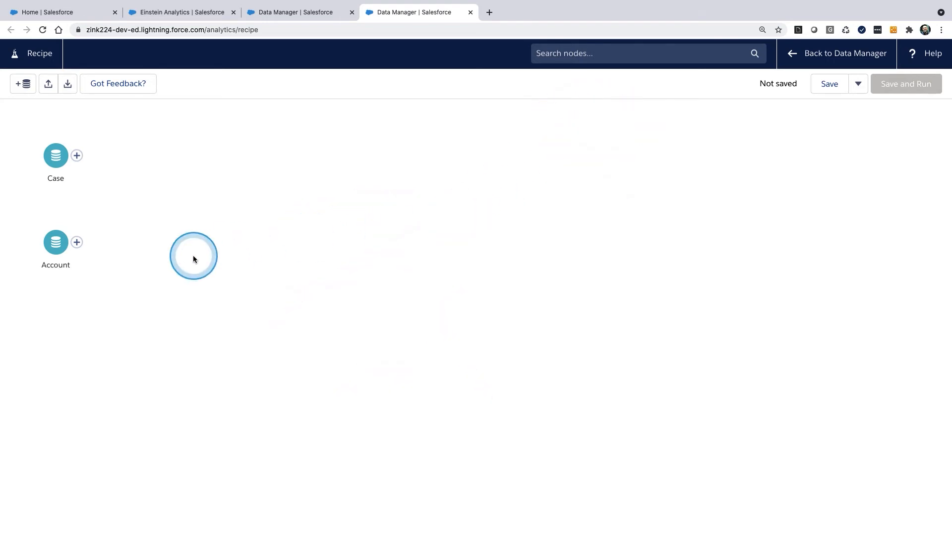
# Step: Add a Transform node after Case and enter 1 as a custom formula on the Case ID column
pyautogui.click(77, 157)
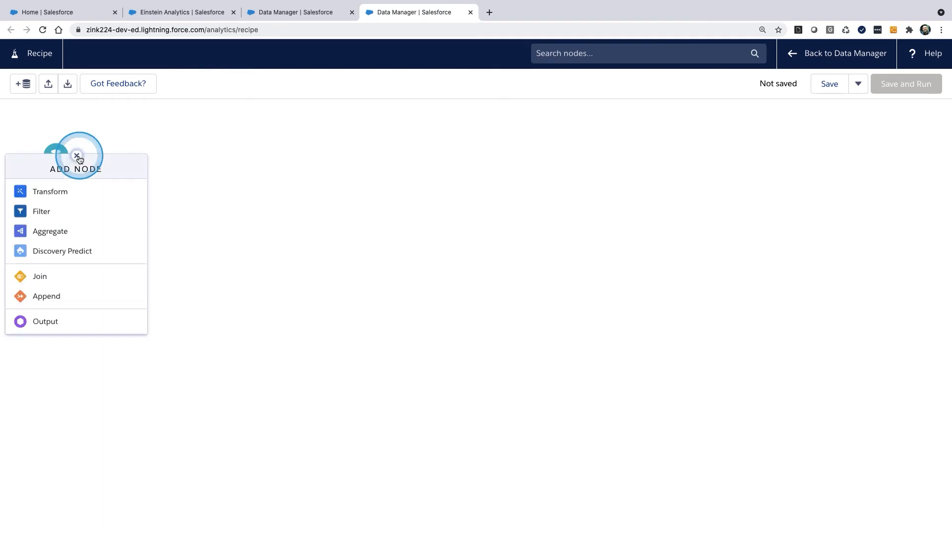
pyautogui.click(60, 196)
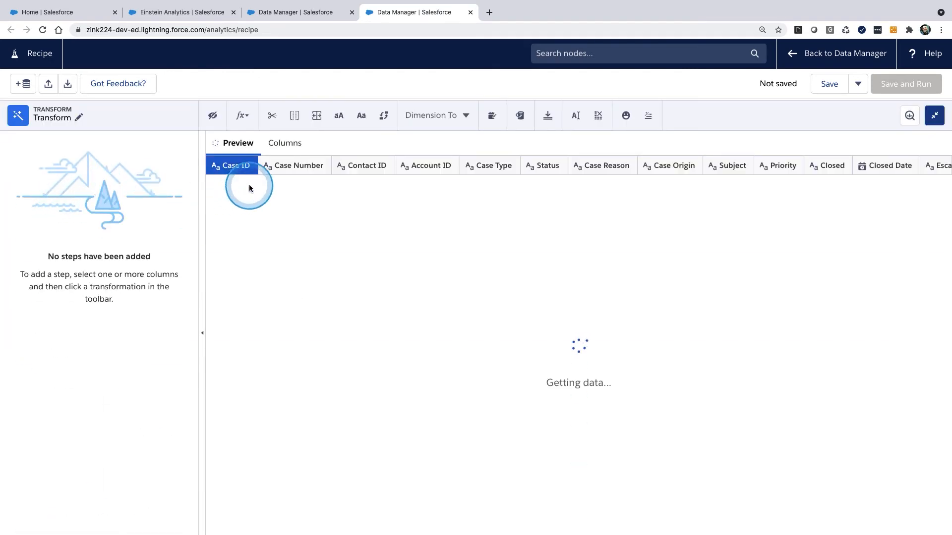
pyautogui.click(243, 117)
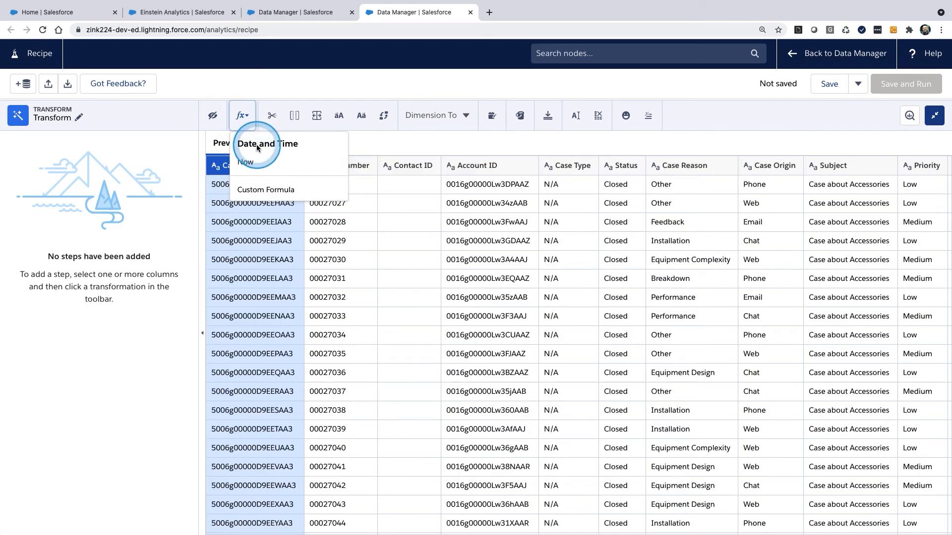
pyautogui.click(263, 190)
pyautogui.click(229, 217)
pyautogui.write('1')
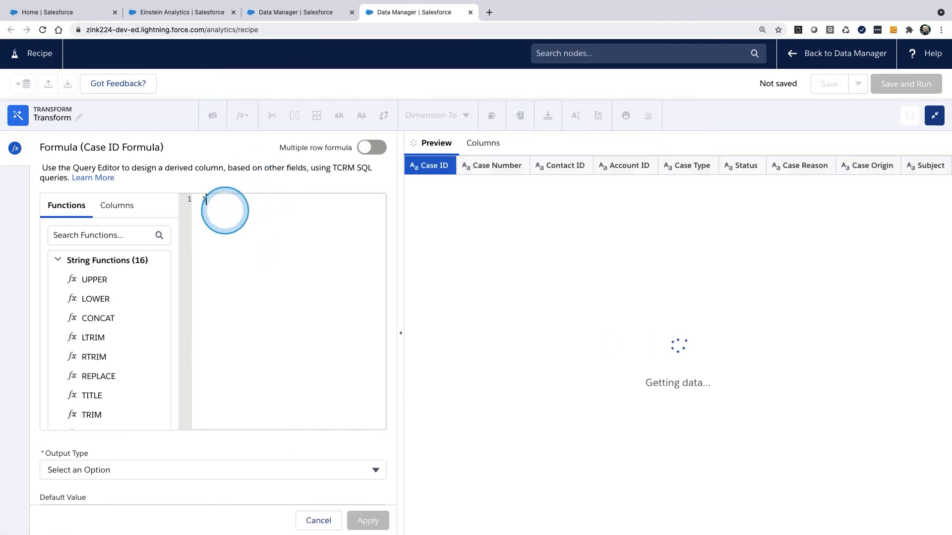
# Step: Give the formula a Numeric output with precision 1 and the column label case counter, and apply it
pyautogui.click(188, 470)
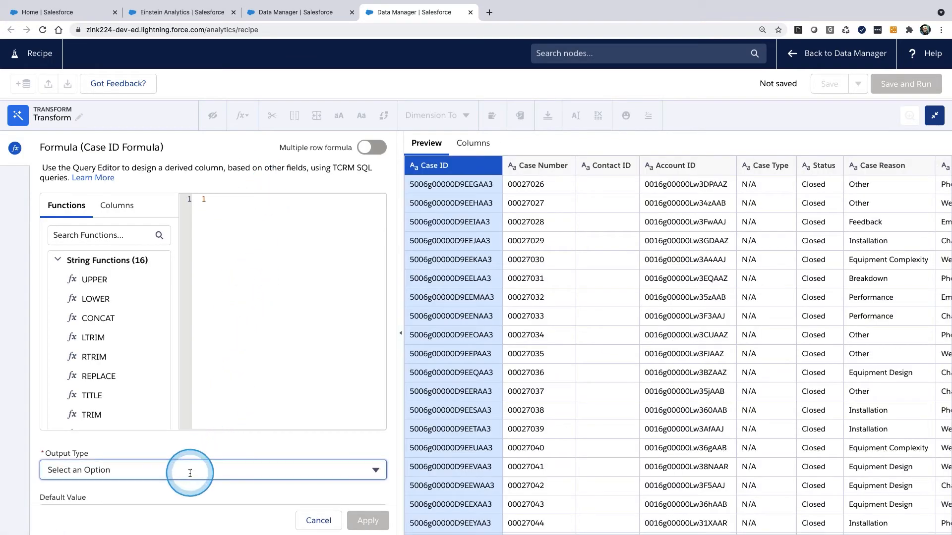
pyautogui.click(156, 383)
pyautogui.scroll(-3, 158, 401)
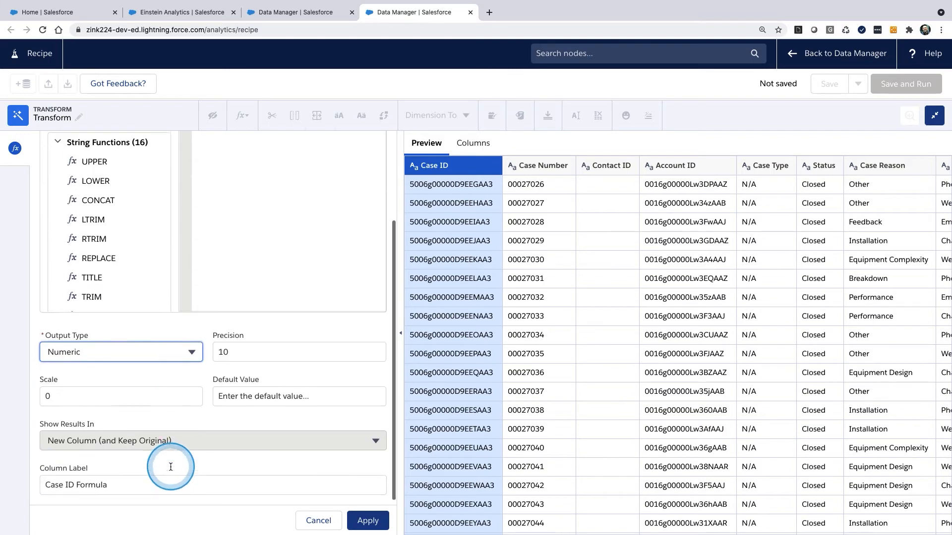
pyautogui.click(227, 348)
pyautogui.press('BackSpace')
pyautogui.moveTo(135, 478); pyautogui.dragTo(26, 472)
pyautogui.write('case counter')
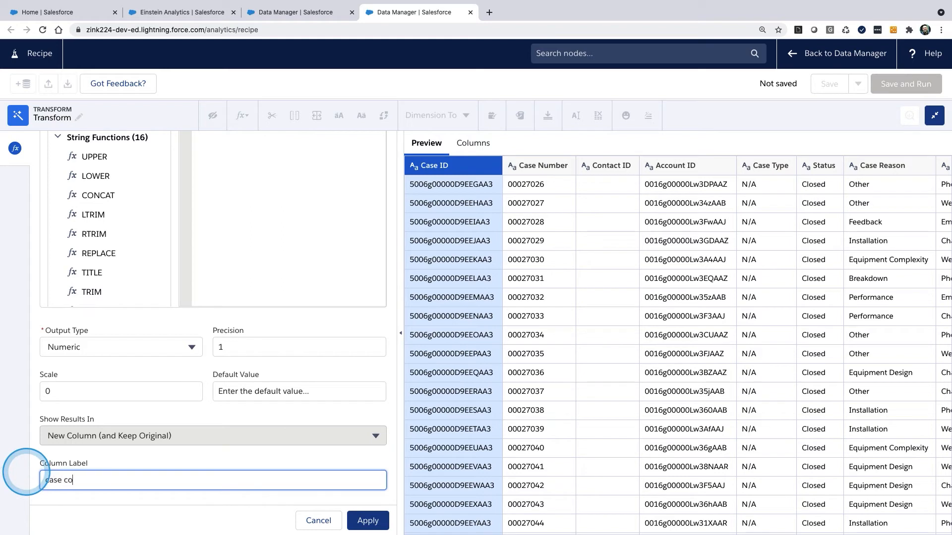
pyautogui.click(369, 521)
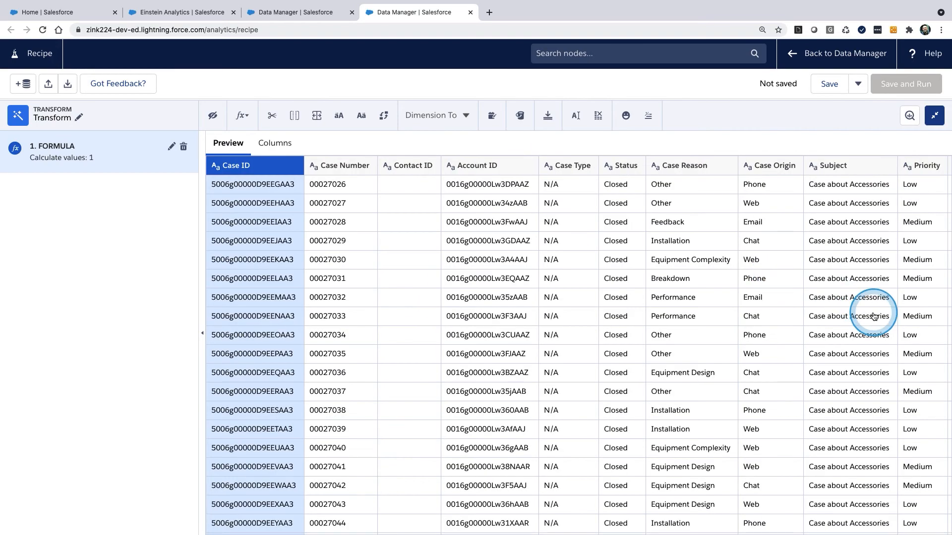
pyautogui.hscroll(12, 873, 315)
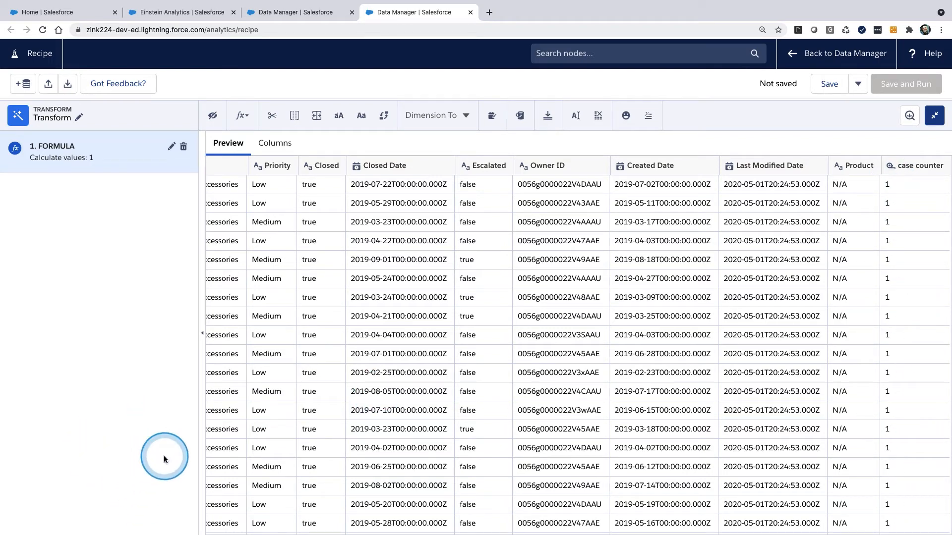
# Step: Connect the Transform node to the Account node with a Join
pyautogui.click(931, 117)
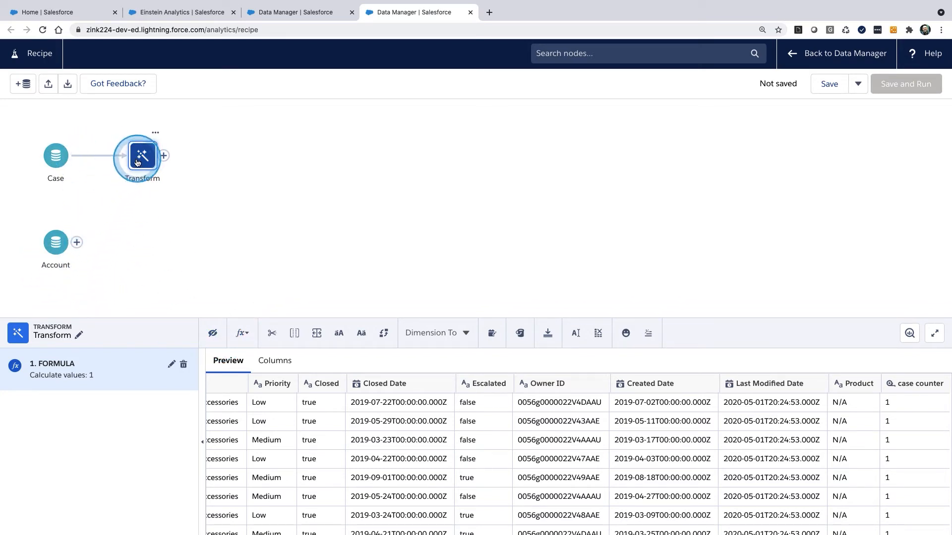
pyautogui.moveTo(163, 158); pyautogui.dragTo(52, 246)
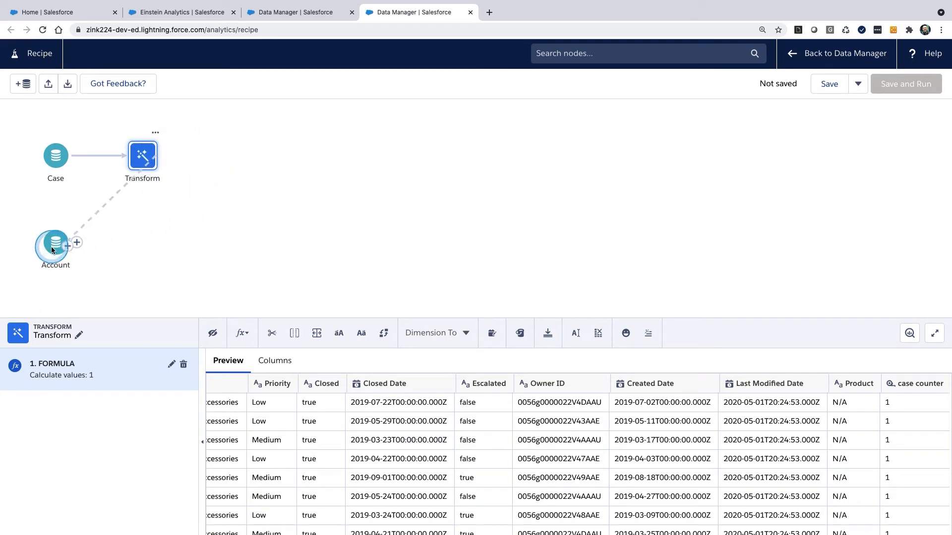
pyautogui.moveTo(56, 284); pyautogui.dragTo(59, 297)
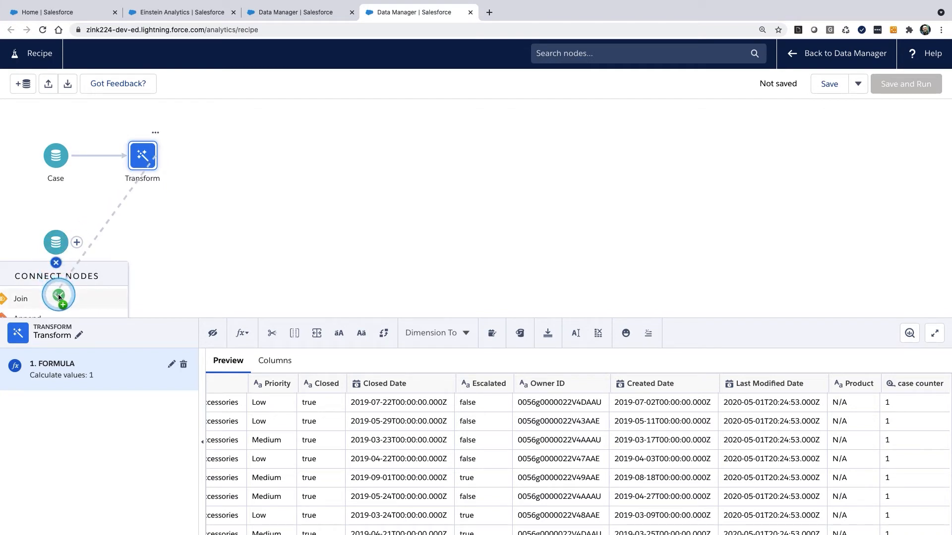
pyautogui.click(58, 296)
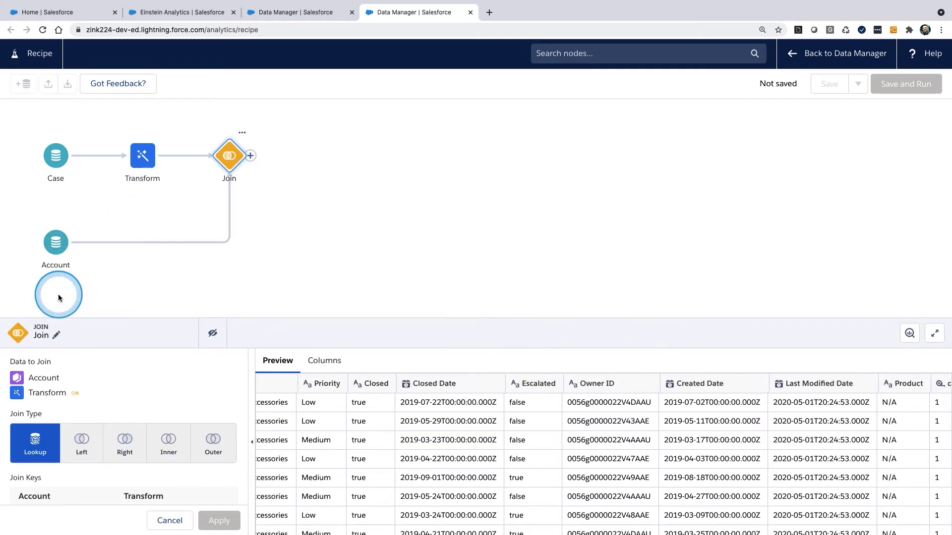
# Step: Set the join's API name prefix for right columns to Cases and enable Look Up Multiple Values
pyautogui.scroll(-2, 147, 403)
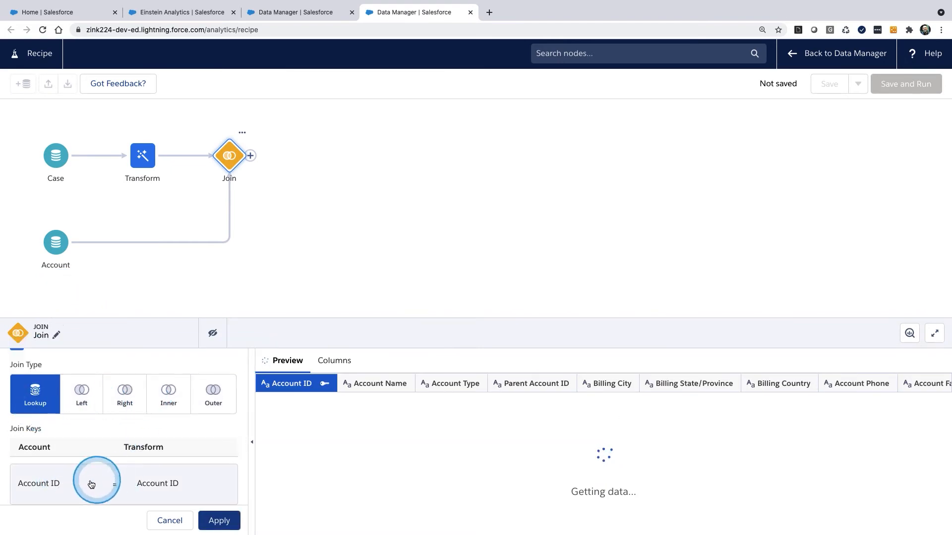
pyautogui.scroll(-4, 185, 479)
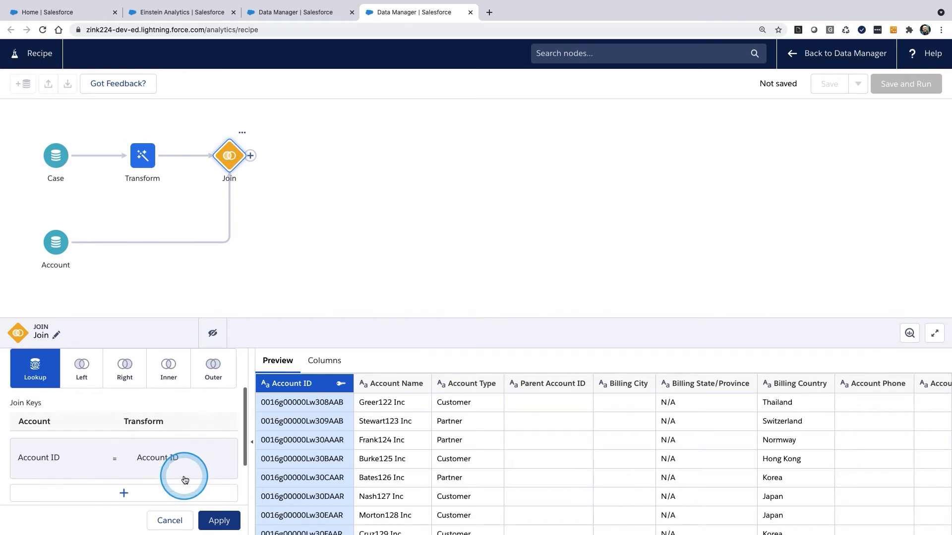
pyautogui.moveTo(64, 463); pyautogui.dragTo(14, 461)
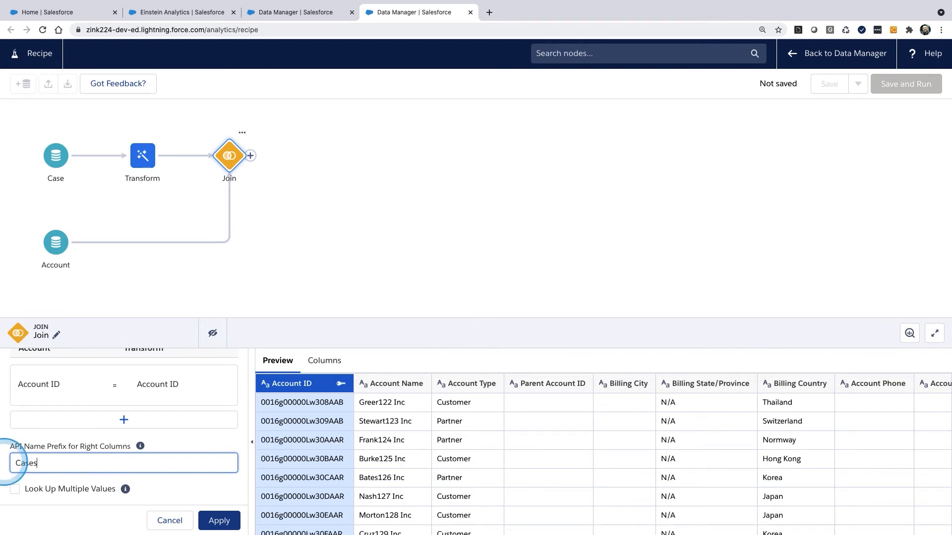
pyautogui.click(14, 490)
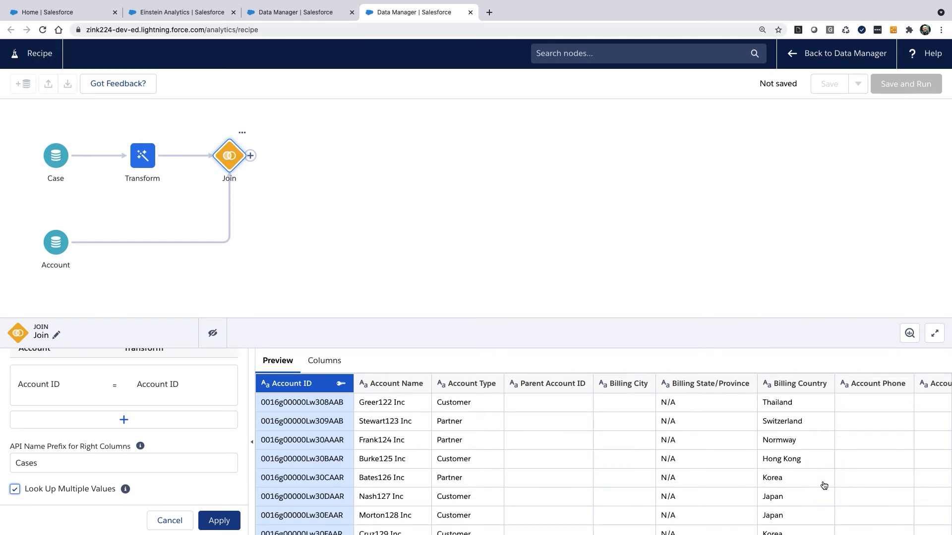
# Step: In the join's column list, exclude the Case columns Product, Last Modified Date, Created Date, Owner ID and Escalated
pyautogui.hscroll(20, 824, 485)
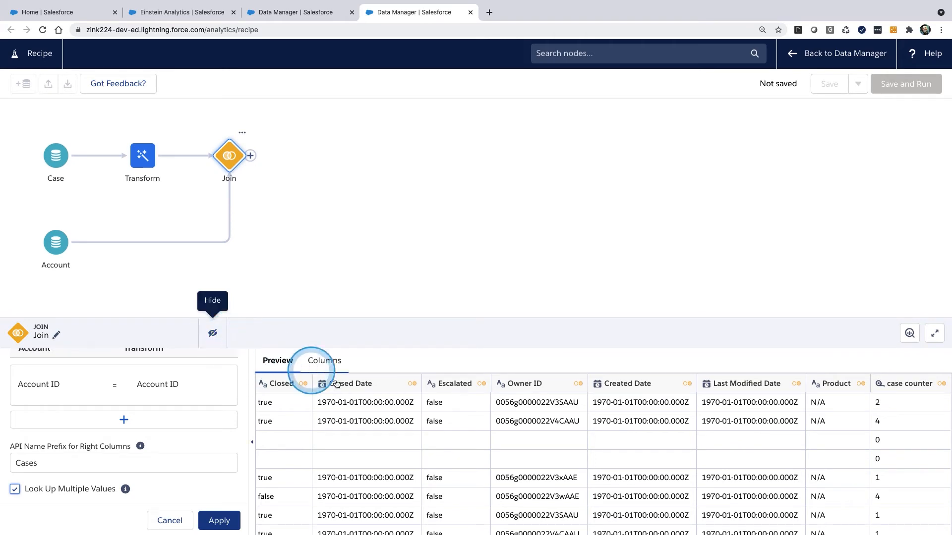
pyautogui.click(324, 360)
pyautogui.click(934, 333)
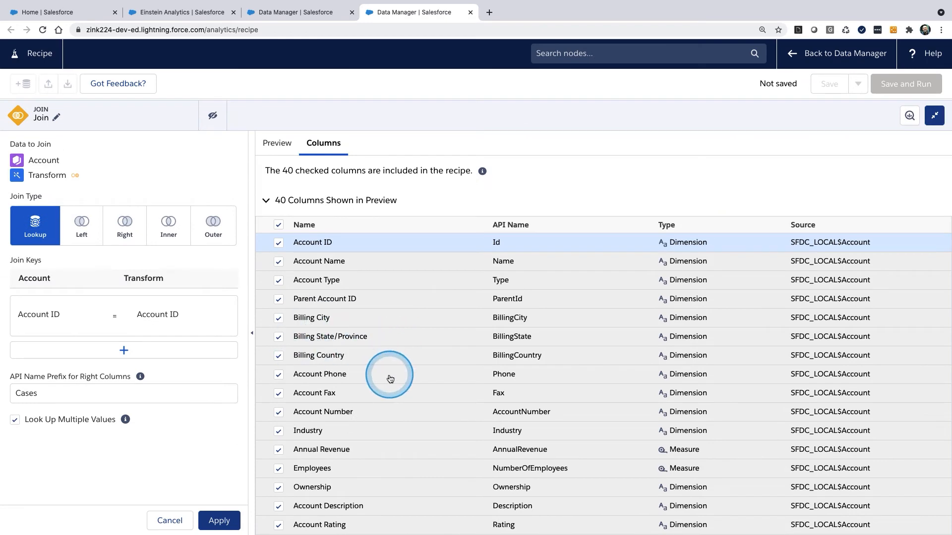
pyautogui.scroll(-10, 390, 378)
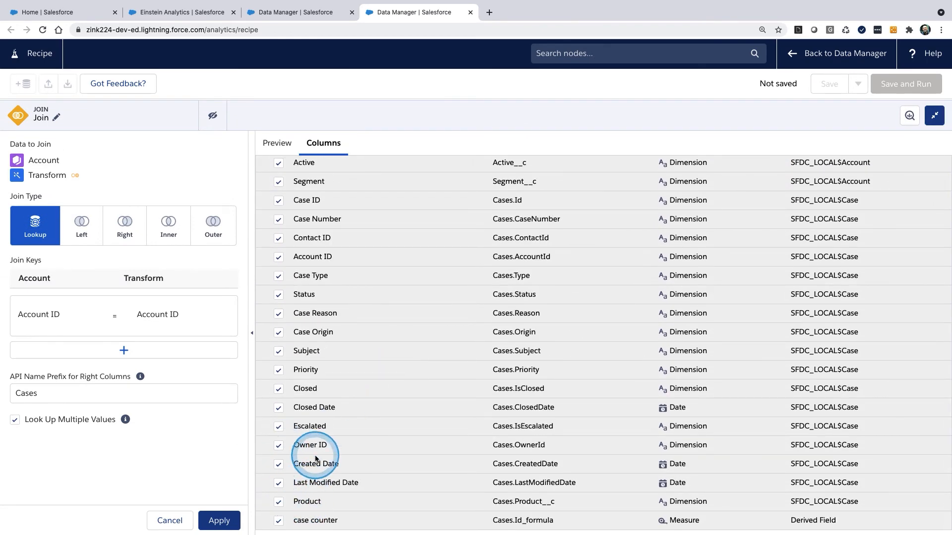
pyautogui.click(278, 502)
pyautogui.click(278, 483)
pyautogui.click(278, 464)
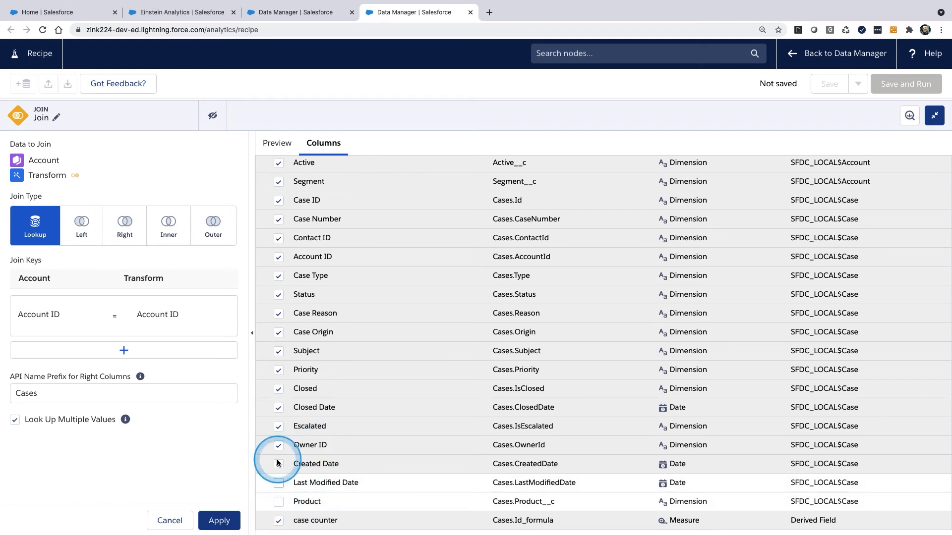
pyautogui.click(278, 445)
pyautogui.click(278, 426)
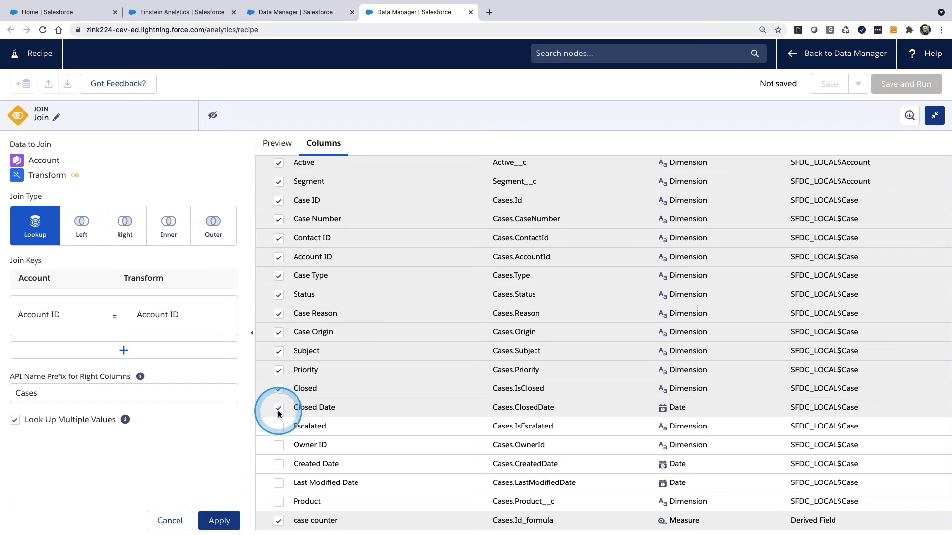
# Step: Exclude the Case columns Closed Date, Closed, Priority, Subject, Case Origin and Case Reason from the join
pyautogui.click(278, 408)
pyautogui.click(278, 389)
pyautogui.click(278, 370)
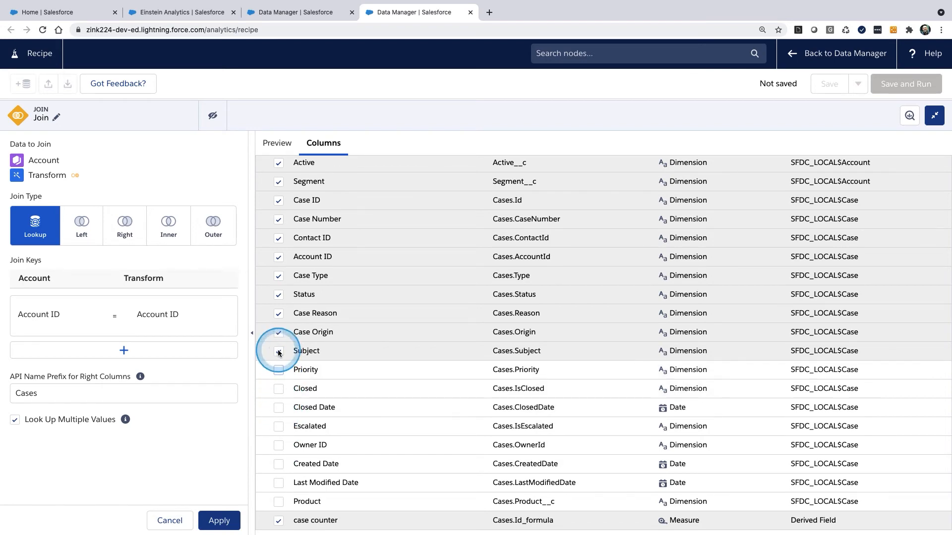
pyautogui.click(278, 351)
pyautogui.click(278, 333)
pyautogui.click(278, 314)
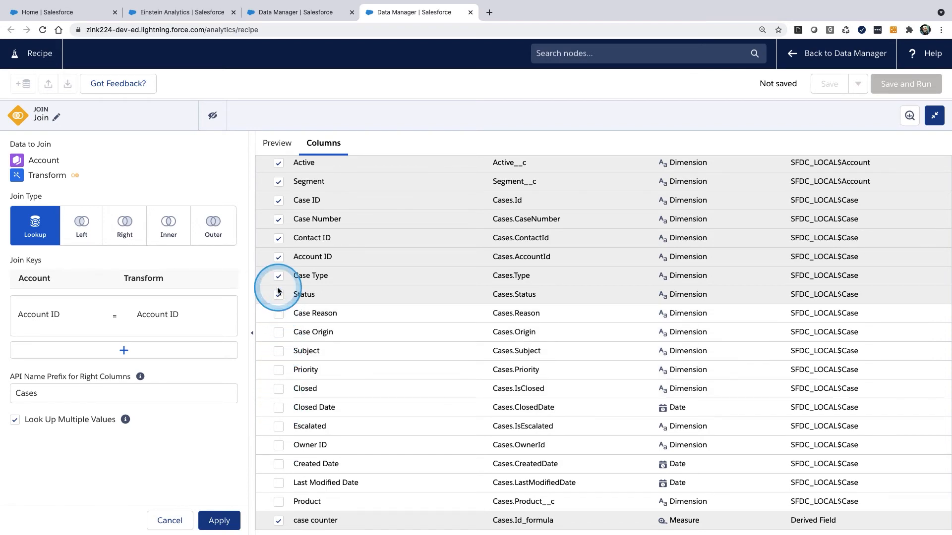
# Step: Exclude the Case columns Case Type, Status, Account ID, Contact ID and Case ID, and apply the join
pyautogui.click(278, 275)
pyautogui.click(278, 295)
pyautogui.click(278, 257)
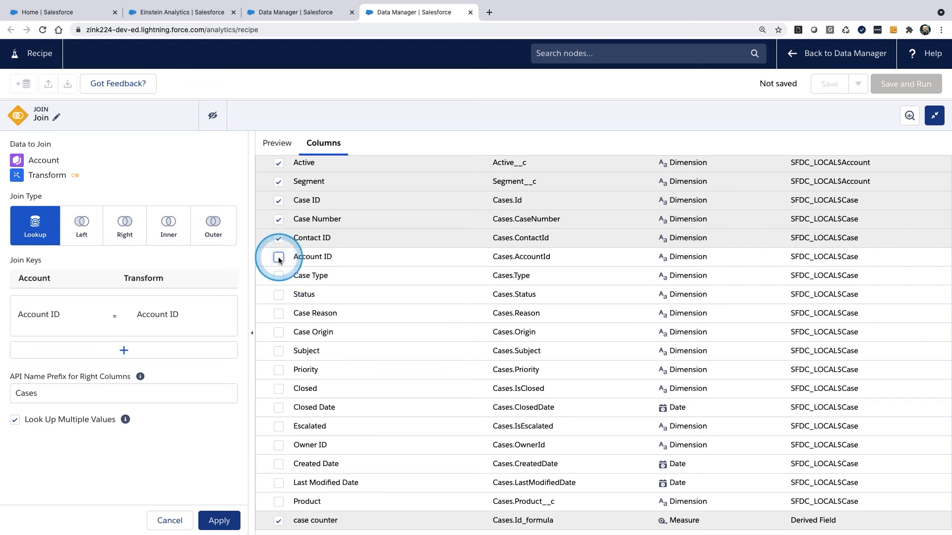
pyautogui.click(279, 238)
pyautogui.click(278, 200)
pyautogui.scroll(1, 279, 203)
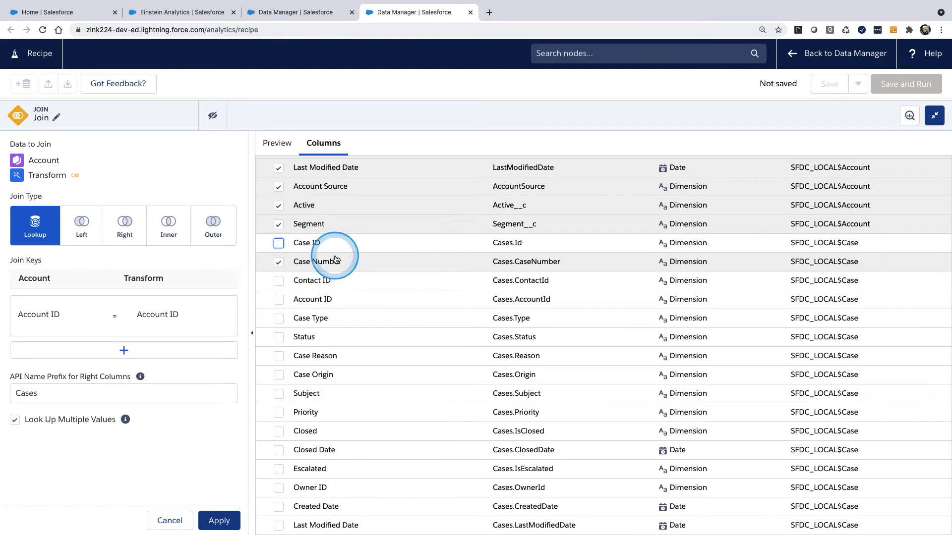
pyautogui.scroll(-1, 389, 405)
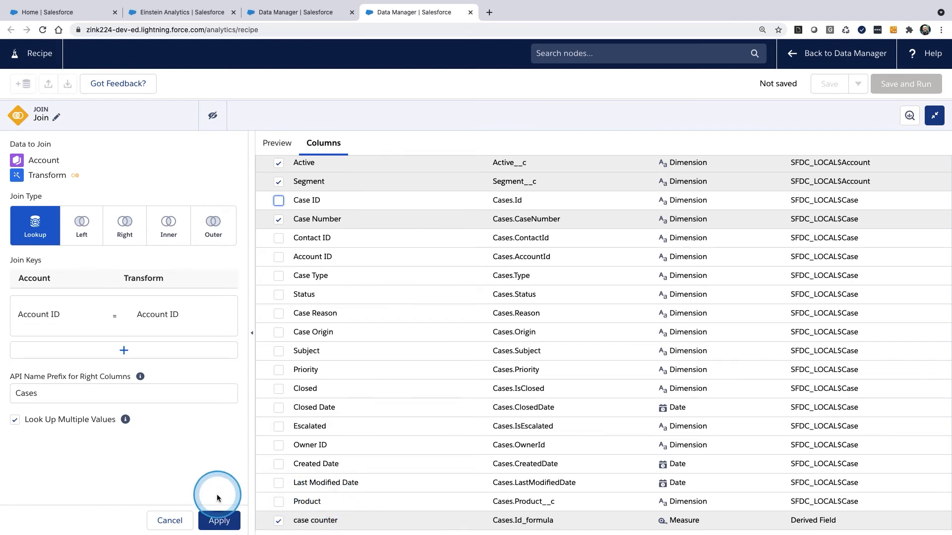
pyautogui.click(219, 520)
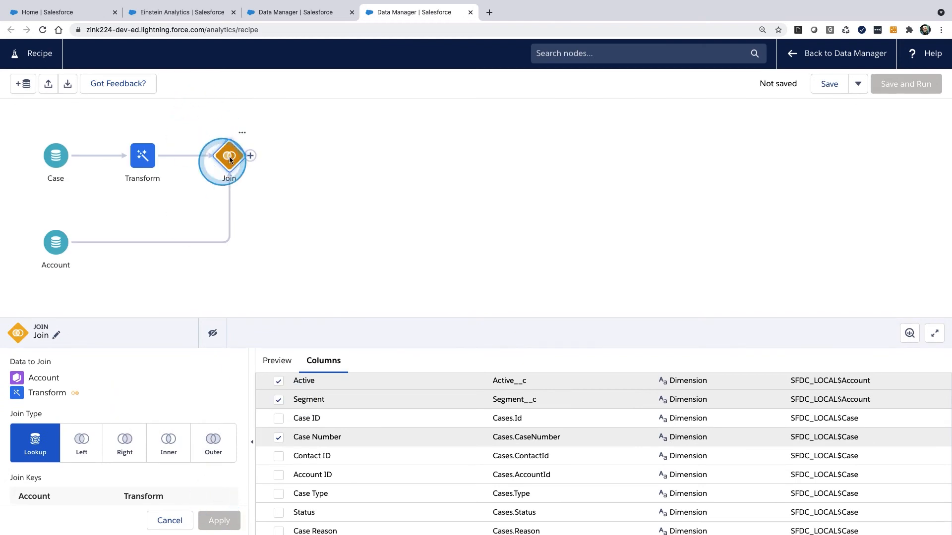
# Step: Add an Output node after the Join with AccntsEnrichedwCases as both dataset display label and API name, and apply it
pyautogui.click(251, 157)
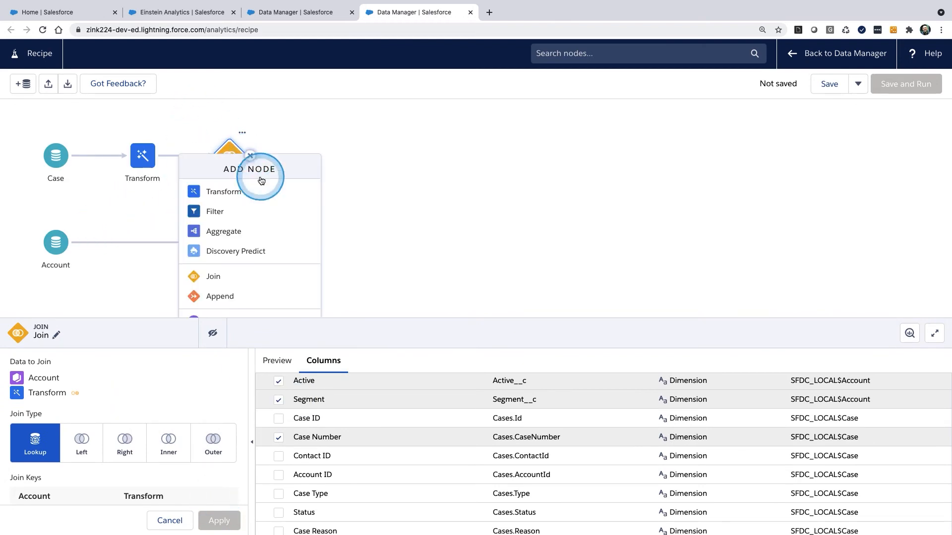
pyautogui.click(229, 307)
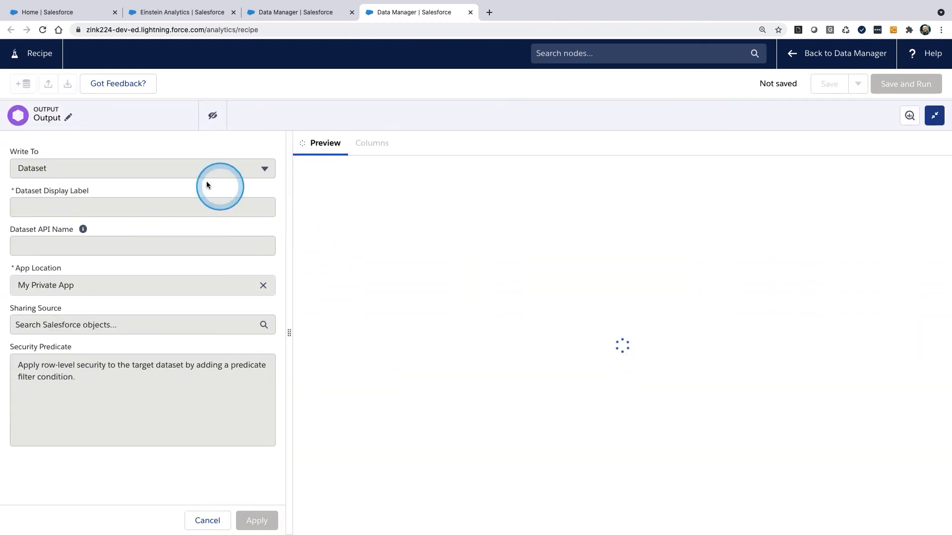
pyautogui.click(137, 212)
pyautogui.write('A')
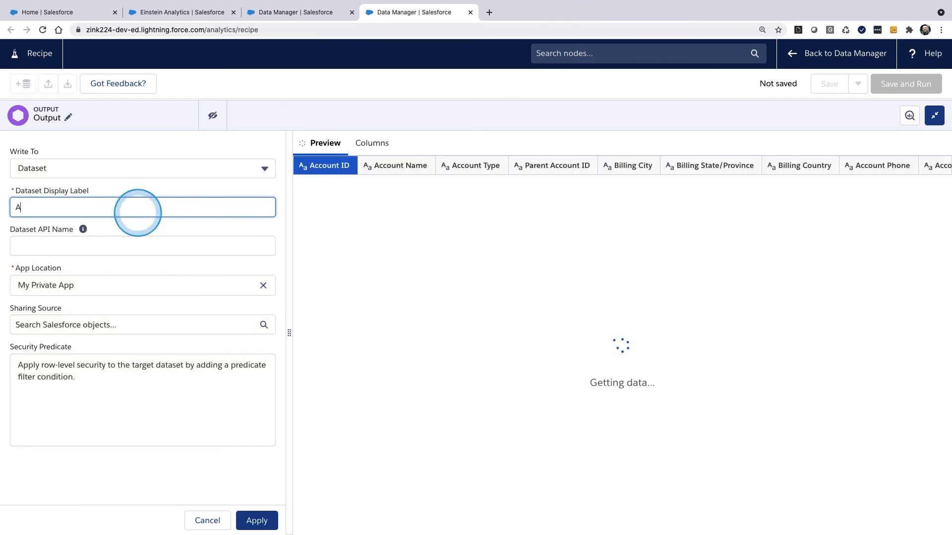
pyautogui.write('ccnnts')
pyautogui.tripleClick(138, 212)
pyautogui.write('Ac')
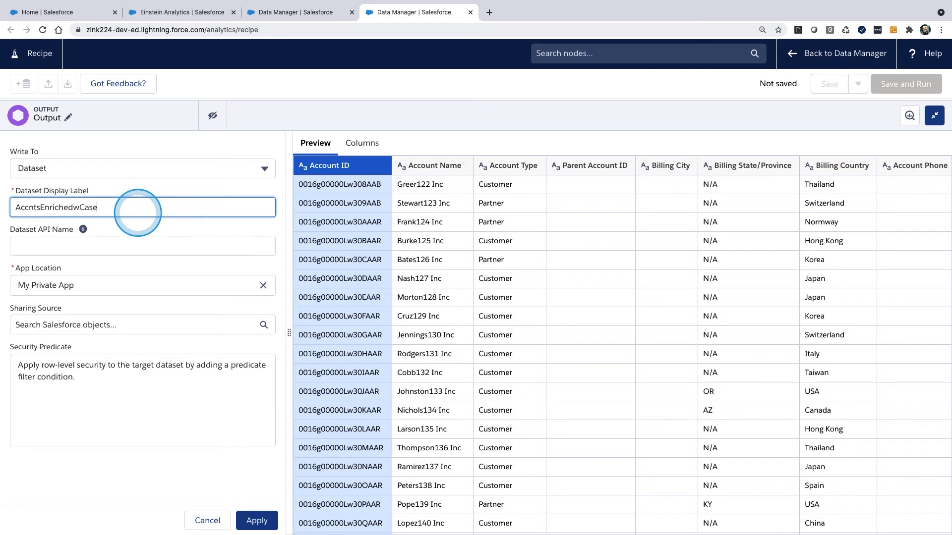
pyautogui.tripleClick(138, 212)
pyautogui.hotkey('ctrl', 'c')
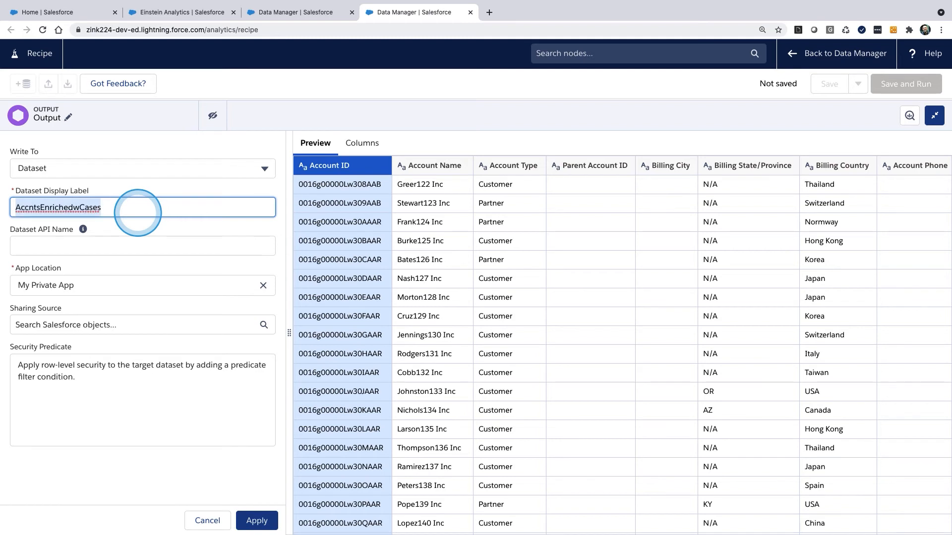
pyautogui.click(119, 248)
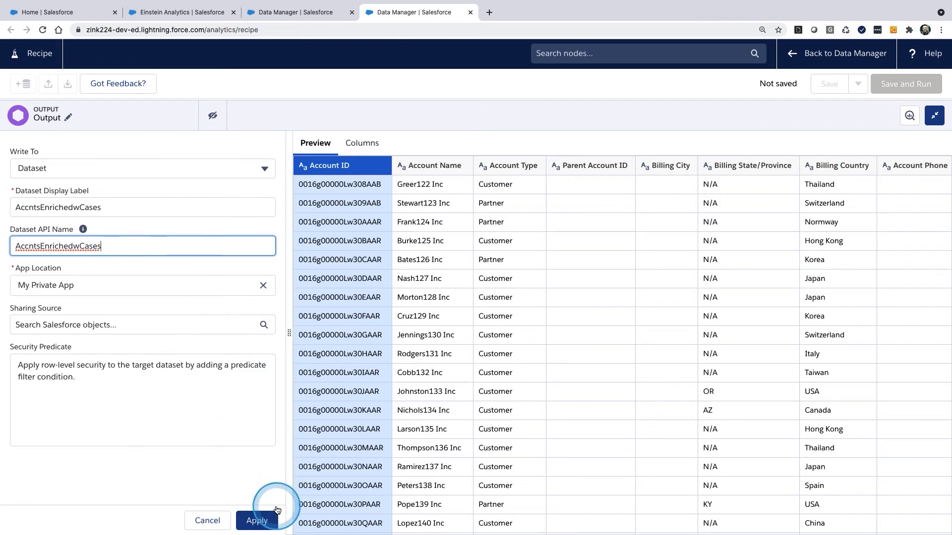
pyautogui.click(267, 518)
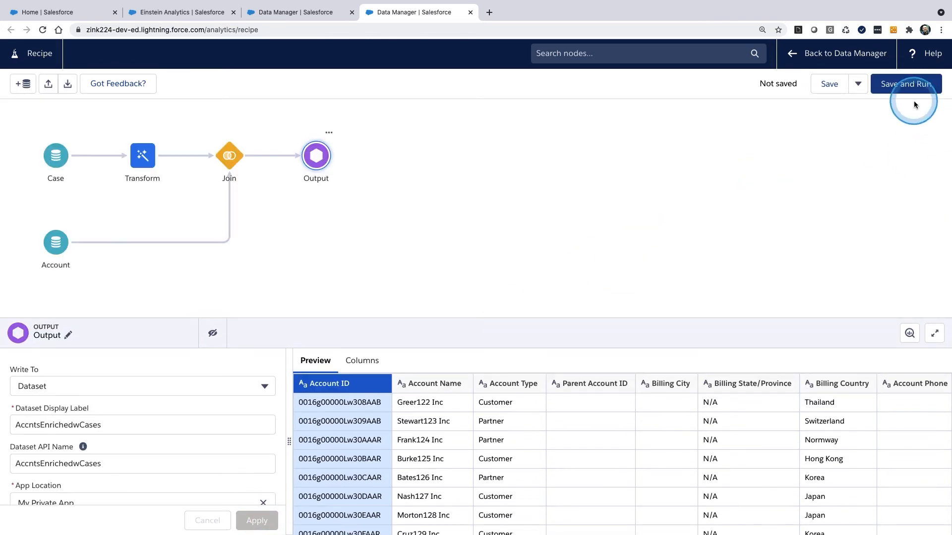
# Step: Save and run the recipe under the name AccntsEnrichedwCases
pyautogui.click(912, 84)
pyautogui.click(484, 291)
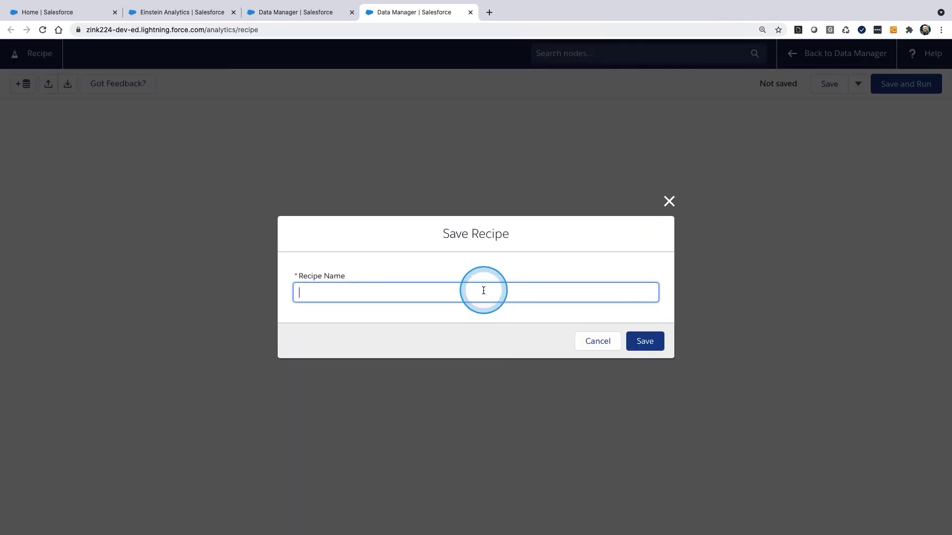
pyautogui.hotkey('ctrl', 'v')
pyautogui.click(650, 343)
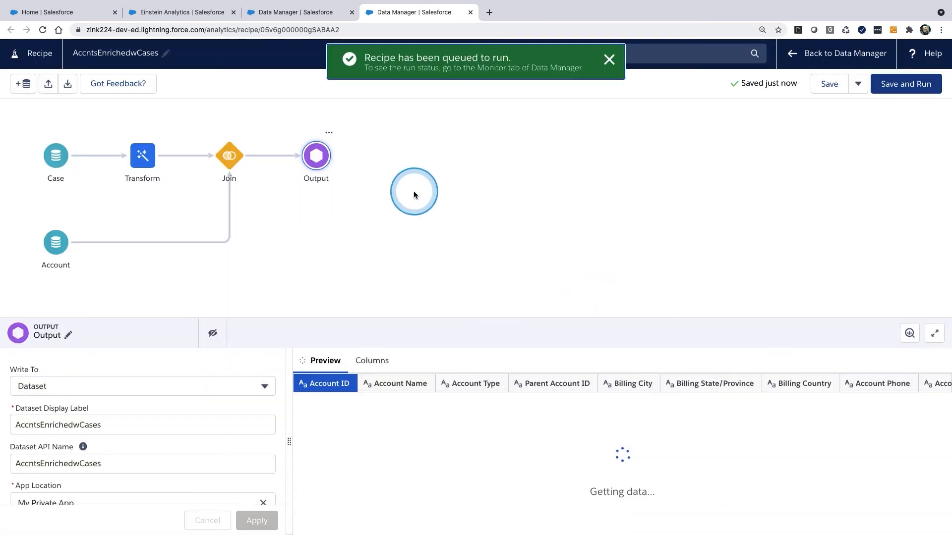
pyautogui.moveTo(430, 182); pyautogui.dragTo(462, 186)
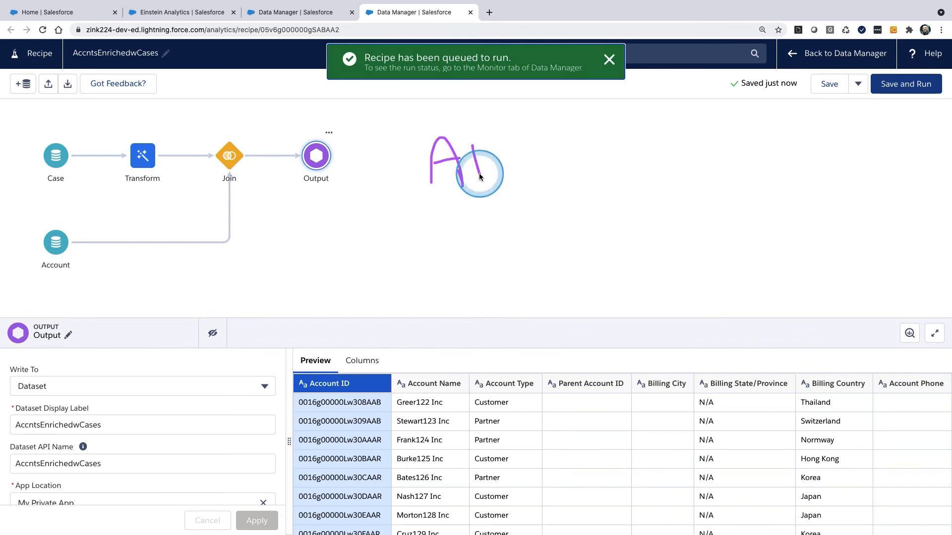
pyautogui.moveTo(678, 133); pyautogui.dragTo(685, 150)
pyautogui.moveTo(717, 193); pyautogui.dragTo(720, 198)
pyautogui.moveTo(742, 131)
pyautogui.mouseDown()
pyautogui.moveTo(761, 128)
pyautogui.moveTo(776, 141)
pyautogui.mouseUp()
pyautogui.moveTo(771, 200); pyautogui.dragTo(780, 186)
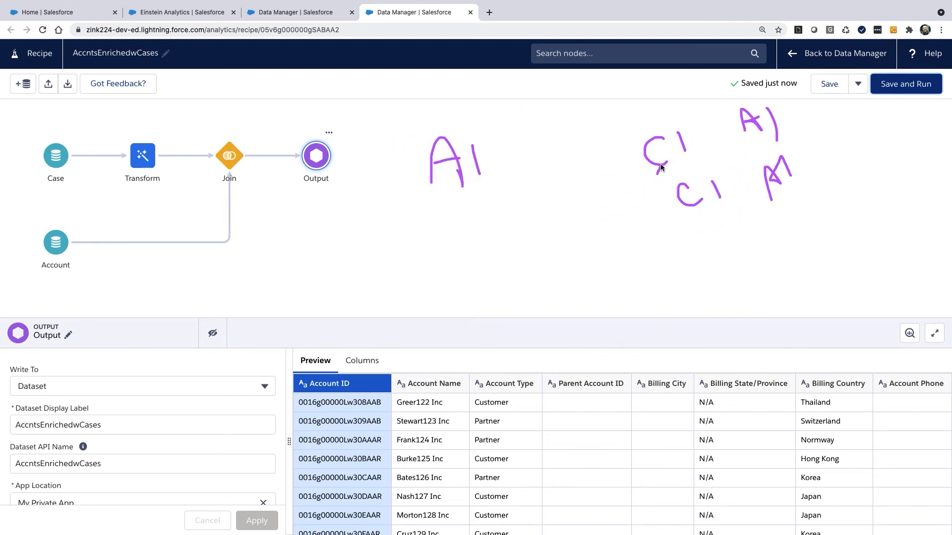
pyautogui.moveTo(735, 179)
pyautogui.mouseDown()
pyautogui.moveTo(714, 185)
pyautogui.moveTo(738, 194)
pyautogui.mouseUp()
pyautogui.click(739, 193)
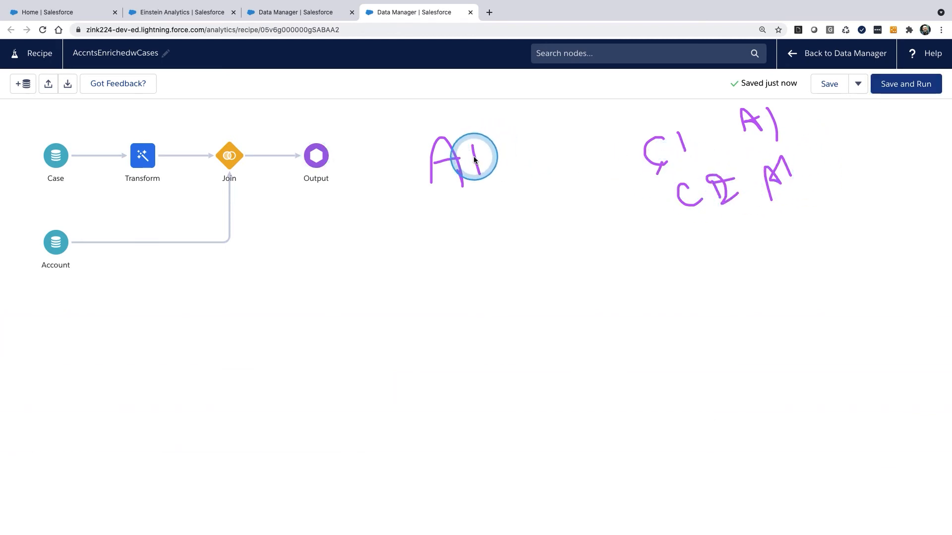
pyautogui.moveTo(442, 295)
pyautogui.mouseDown()
pyautogui.moveTo(865, 233)
pyautogui.moveTo(832, 243)
pyautogui.mouseUp()
pyautogui.moveTo(516, 377); pyautogui.dragTo(530, 350)
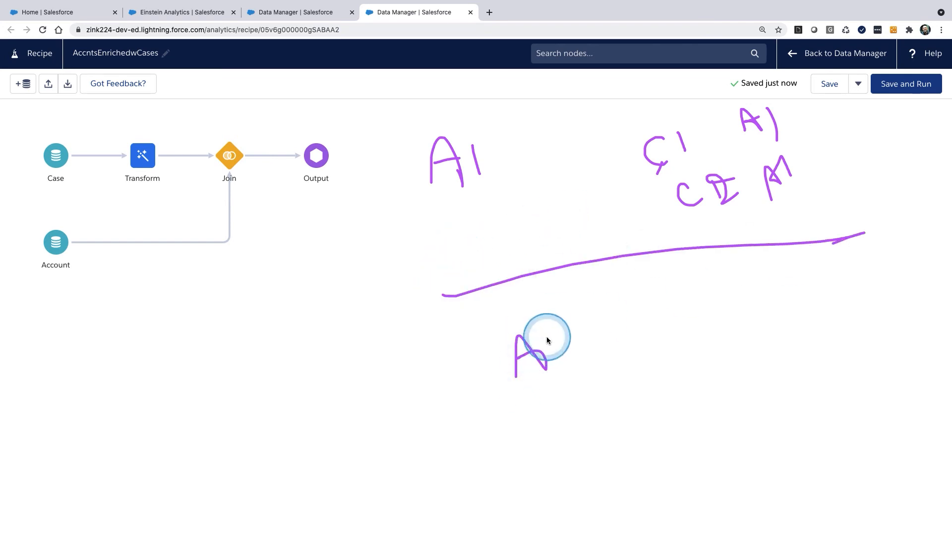
pyautogui.moveTo(841, 103); pyautogui.dragTo(845, 114)
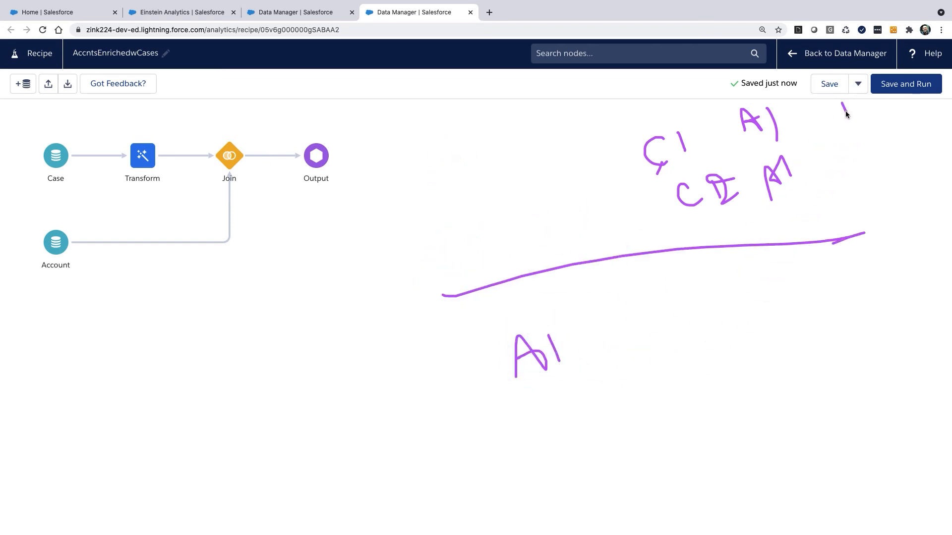
pyautogui.moveTo(680, 324); pyautogui.dragTo(696, 332)
pyautogui.click(645, 286)
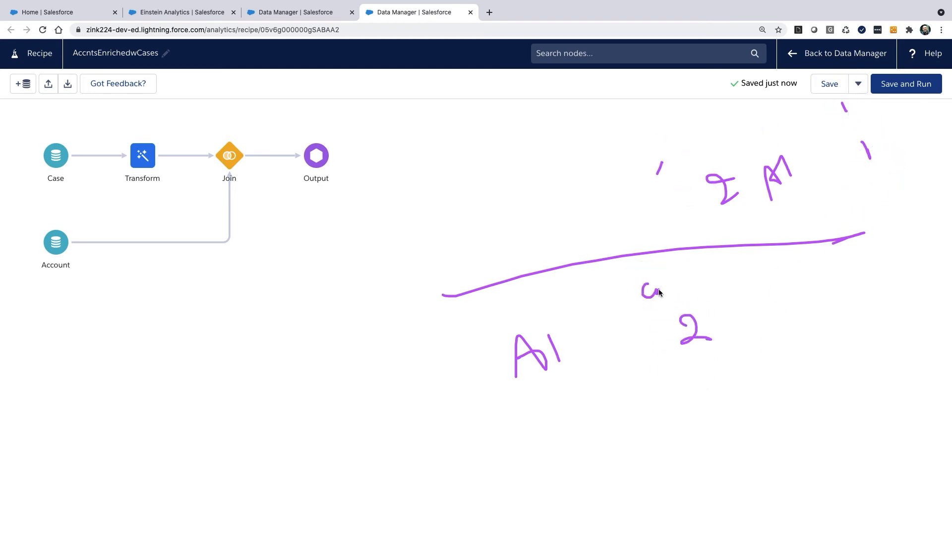
pyautogui.moveTo(656, 280); pyautogui.dragTo(665, 276)
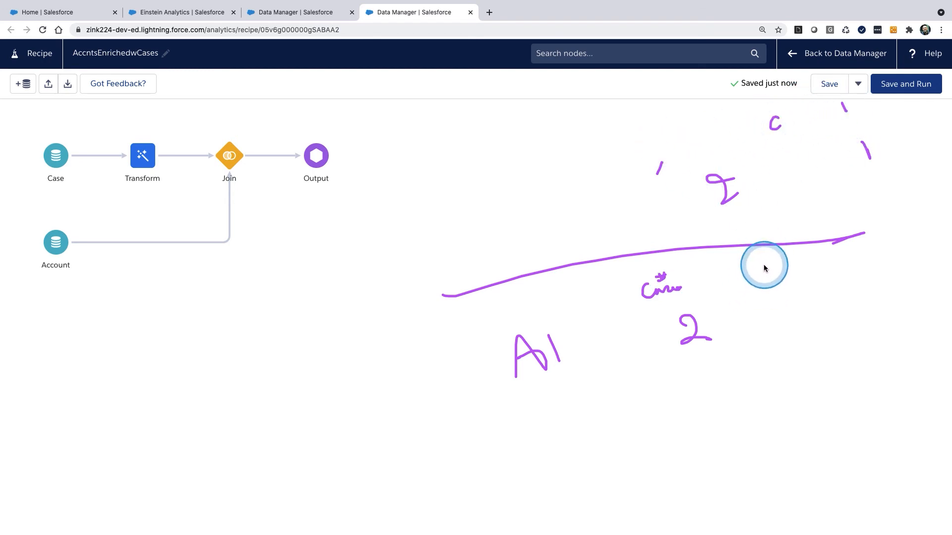
pyautogui.moveTo(771, 300); pyautogui.dragTo(792, 319)
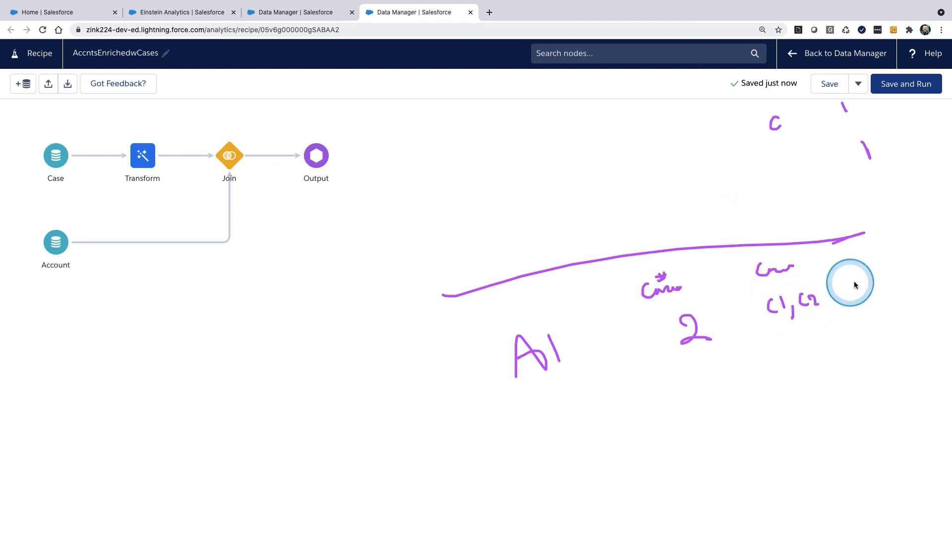
pyautogui.moveTo(913, 327); pyautogui.dragTo(433, 488)
pyautogui.moveTo(588, 260); pyautogui.dragTo(640, 421)
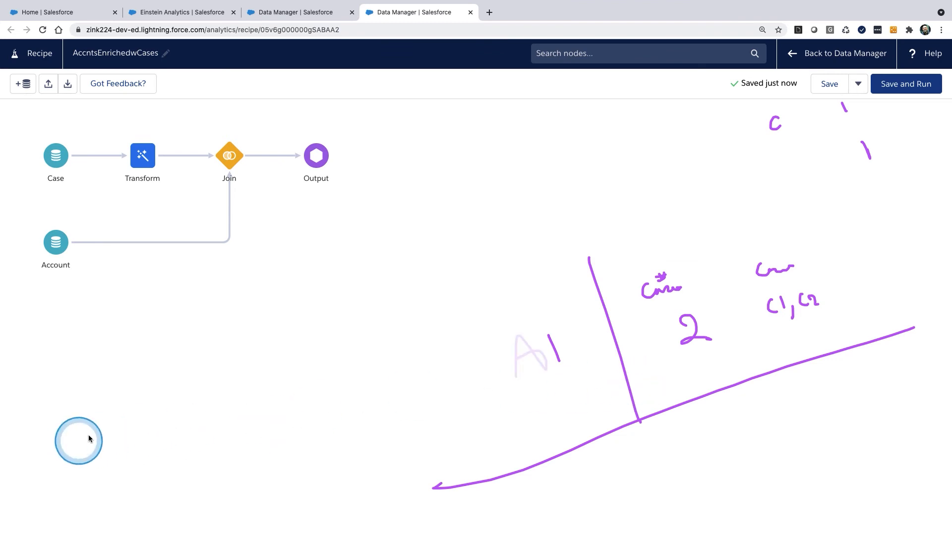
pyautogui.moveTo(700, 281); pyautogui.dragTo(630, 280)
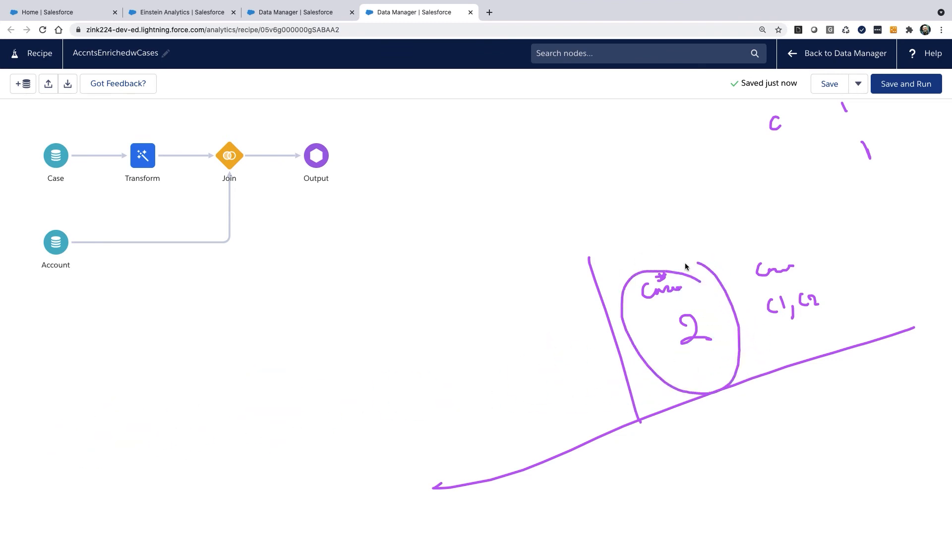
pyautogui.moveTo(818, 257); pyautogui.dragTo(739, 285)
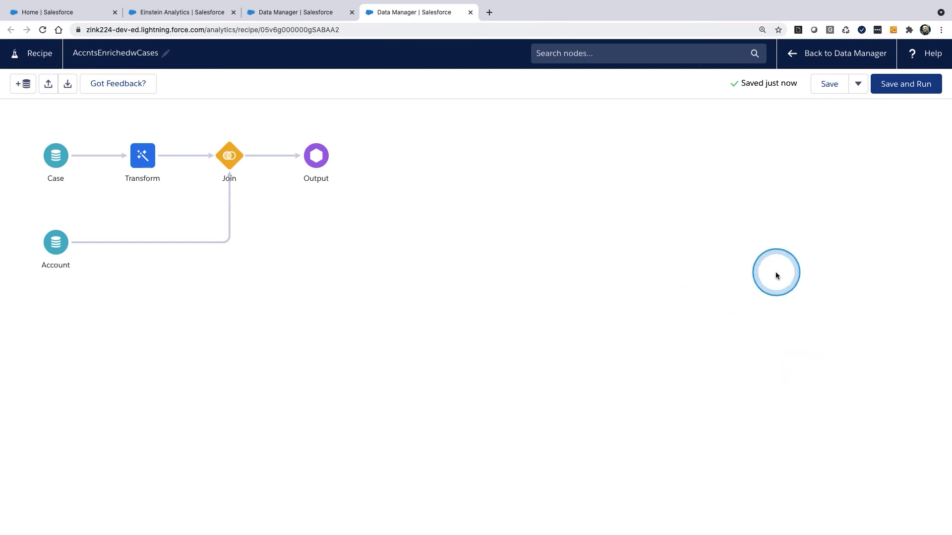
# Step: Check the recipe's run in the Data Manager job monitor and copy the name AccntsEnrichedwCases from its entry
pyautogui.click(288, 13)
pyautogui.click(62, 125)
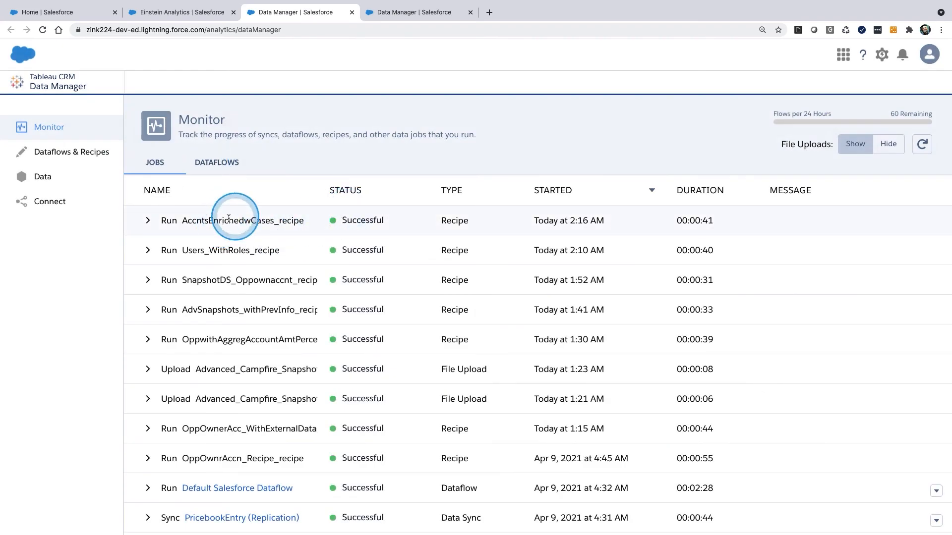
pyautogui.moveTo(249, 222); pyautogui.dragTo(182, 224)
pyautogui.hotkey('ctrl', 'c')
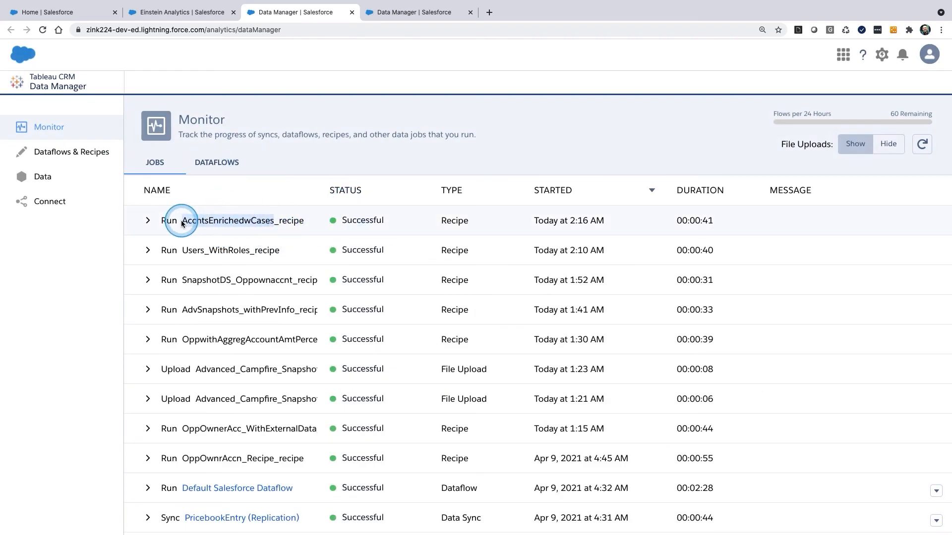
# Step: Search Analytics Studio for AccntsEnrichedwCases and open the dataset in a new lens
pyautogui.click(191, 12)
pyautogui.click(252, 122)
pyautogui.hotkey('ctrl', 'v')
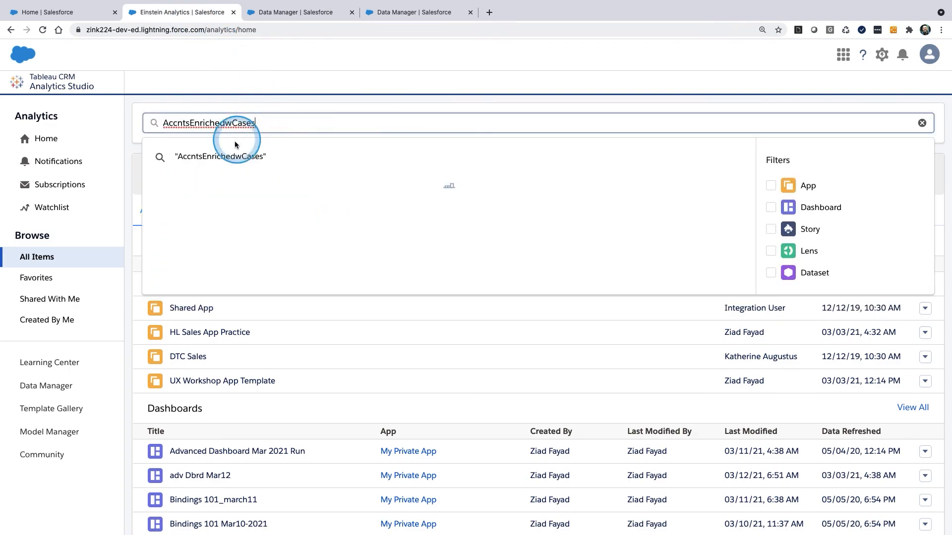
pyautogui.click(221, 181)
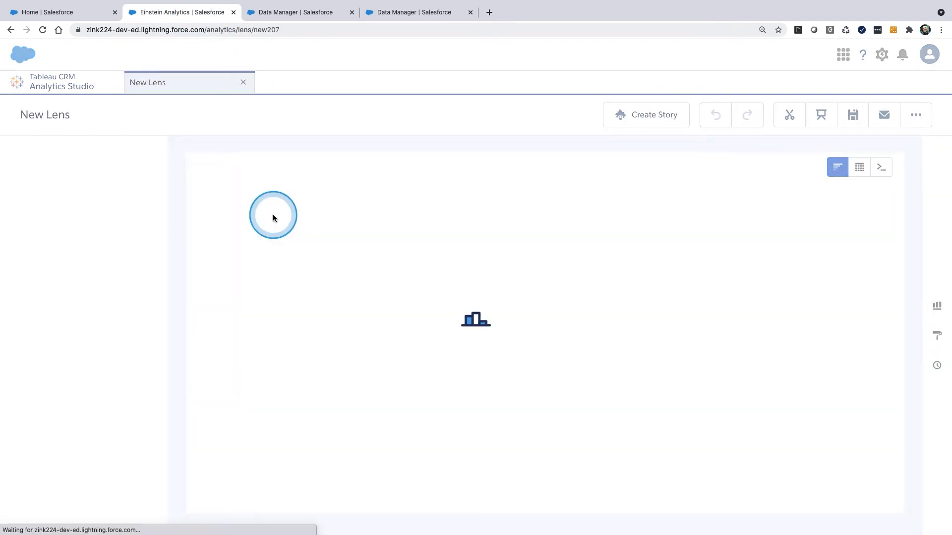
pyautogui.click(80, 318)
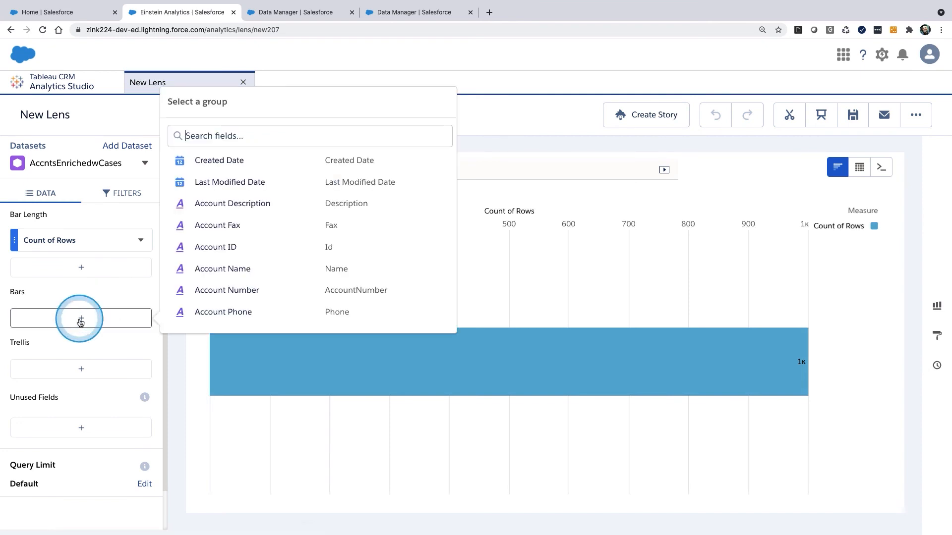
pyautogui.click(239, 275)
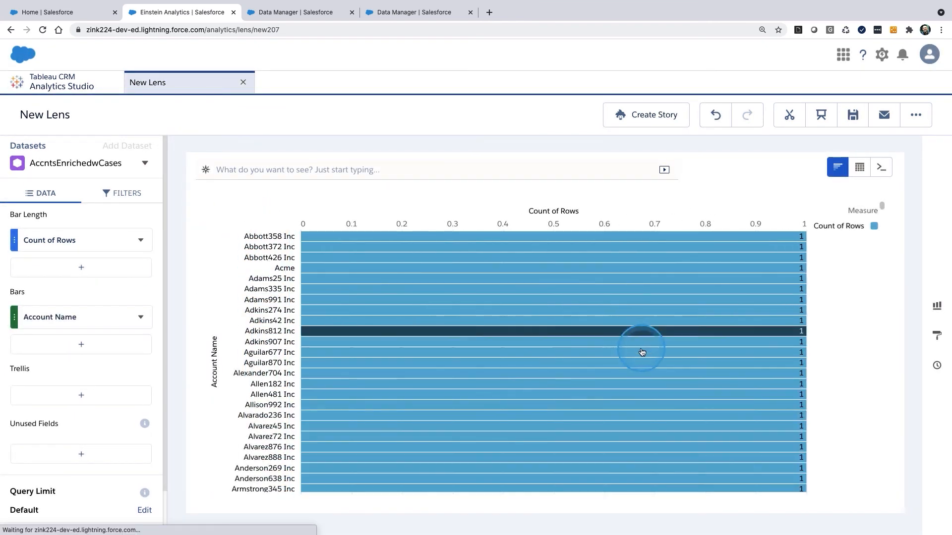
pyautogui.click(717, 116)
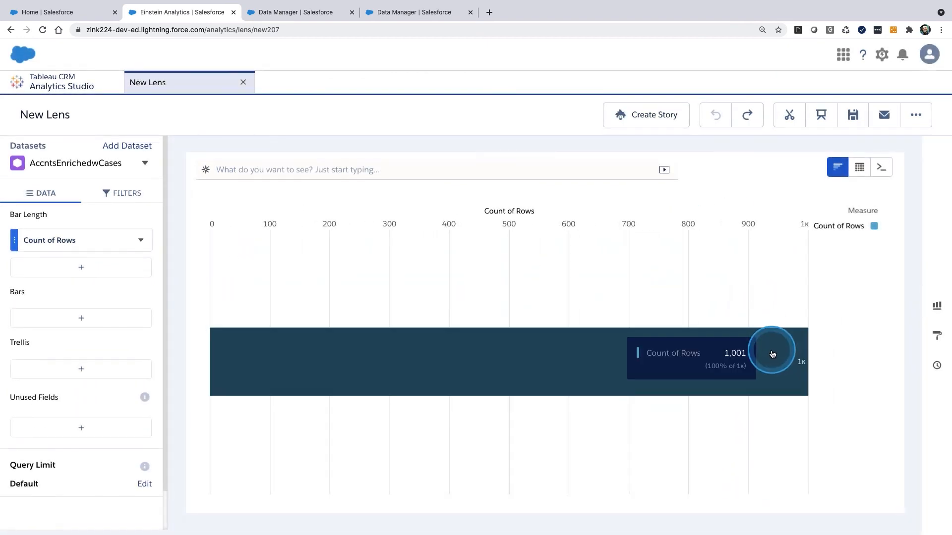
# Step: Group the bars by Account Name and set the bar length to the Sum of case counter
pyautogui.click(81, 317)
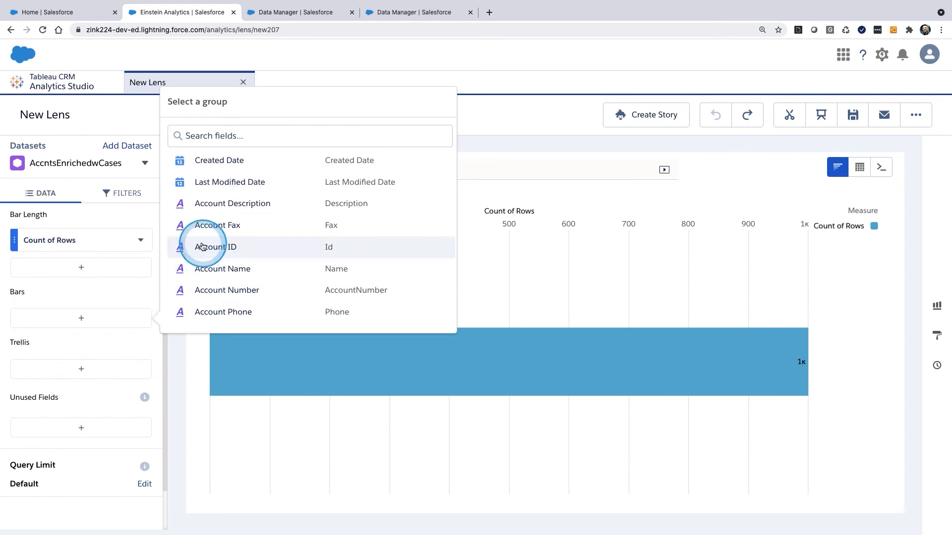
pyautogui.click(196, 268)
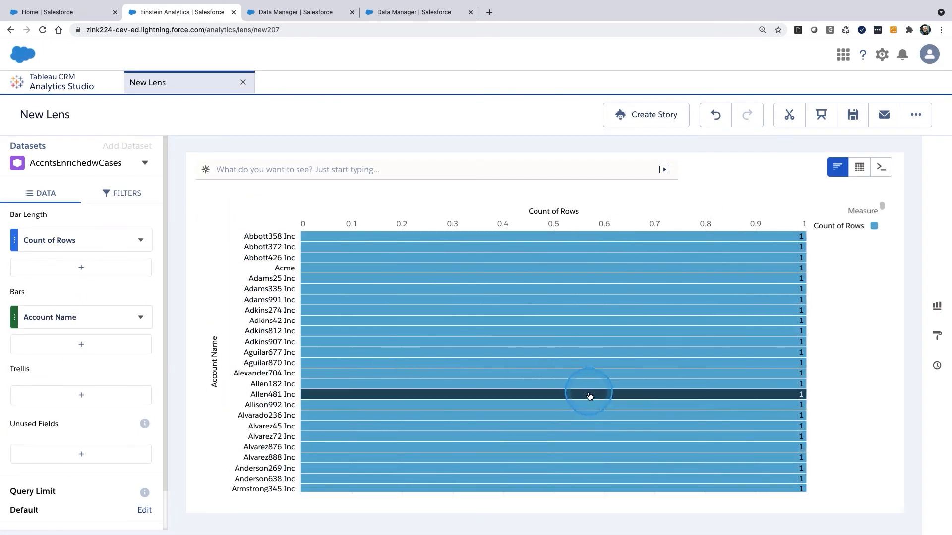
pyautogui.click(71, 245)
pyautogui.click(165, 299)
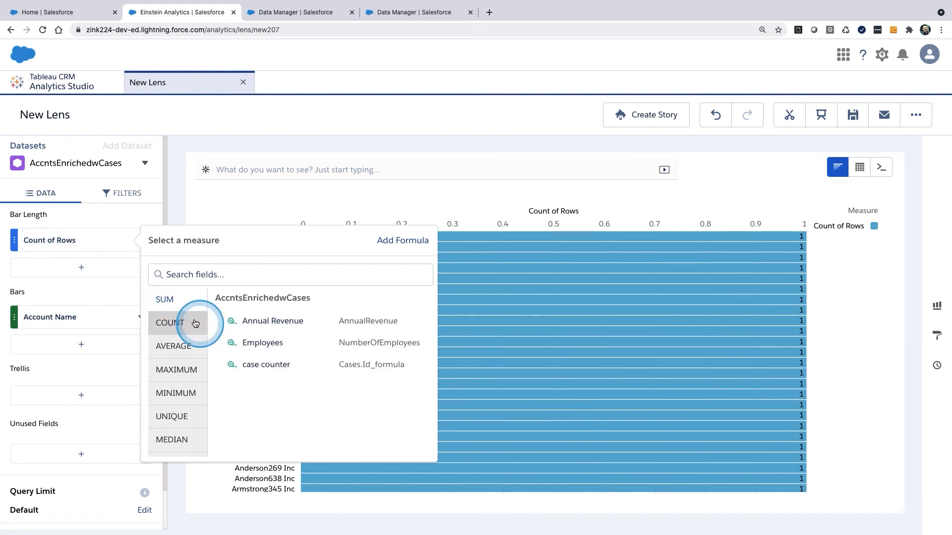
pyautogui.click(282, 365)
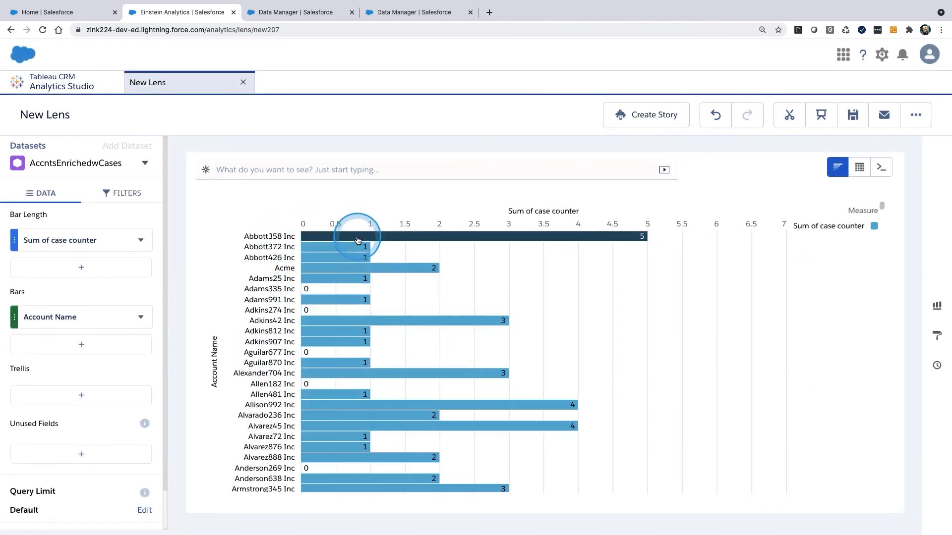
pyautogui.moveTo(357, 242)
pyautogui.moveTo(393, 119); pyautogui.dragTo(592, 86)
pyautogui.moveTo(402, 165); pyautogui.dragTo(587, 121)
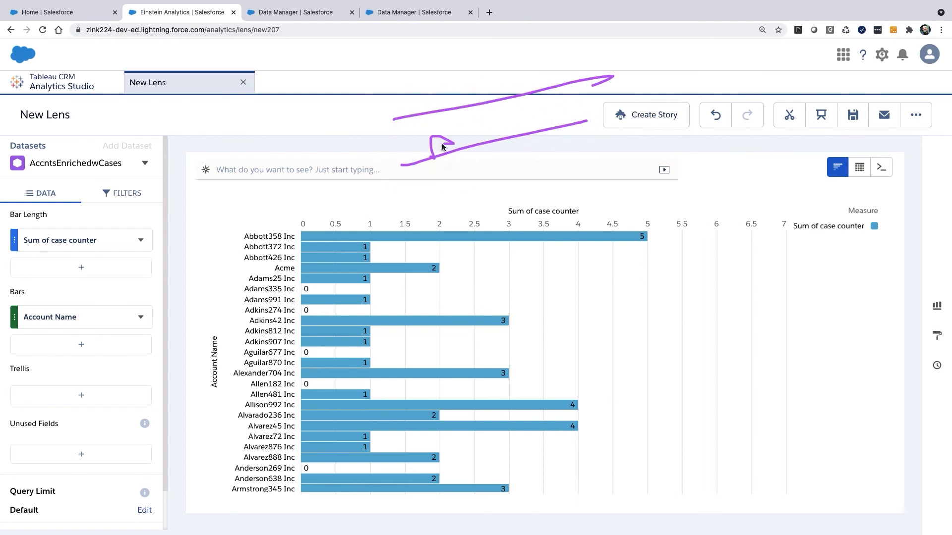
pyautogui.click(540, 103)
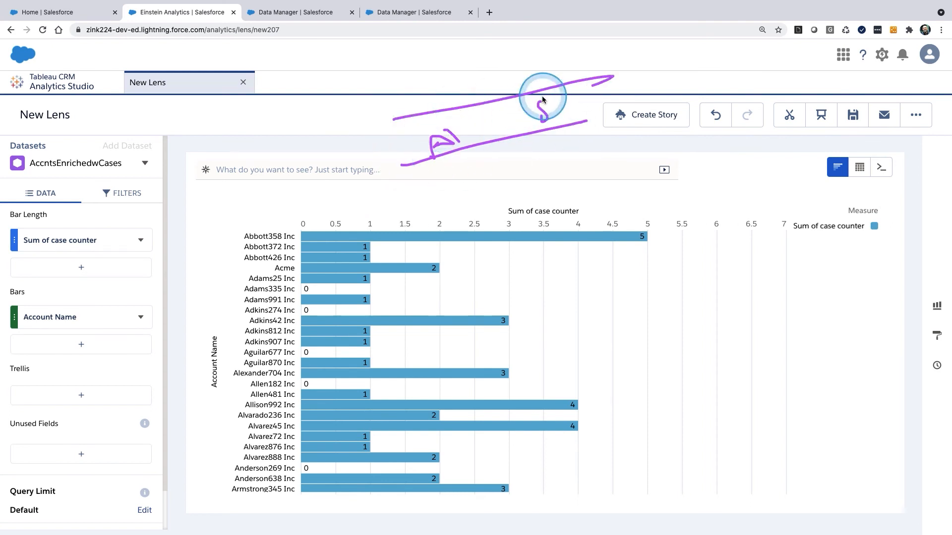
pyautogui.moveTo(713, 59)
pyautogui.mouseDown()
pyautogui.moveTo(714, 81)
pyautogui.moveTo(735, 101)
pyautogui.moveTo(745, 132)
pyautogui.mouseUp()
pyautogui.moveTo(743, 118); pyautogui.dragTo(758, 158)
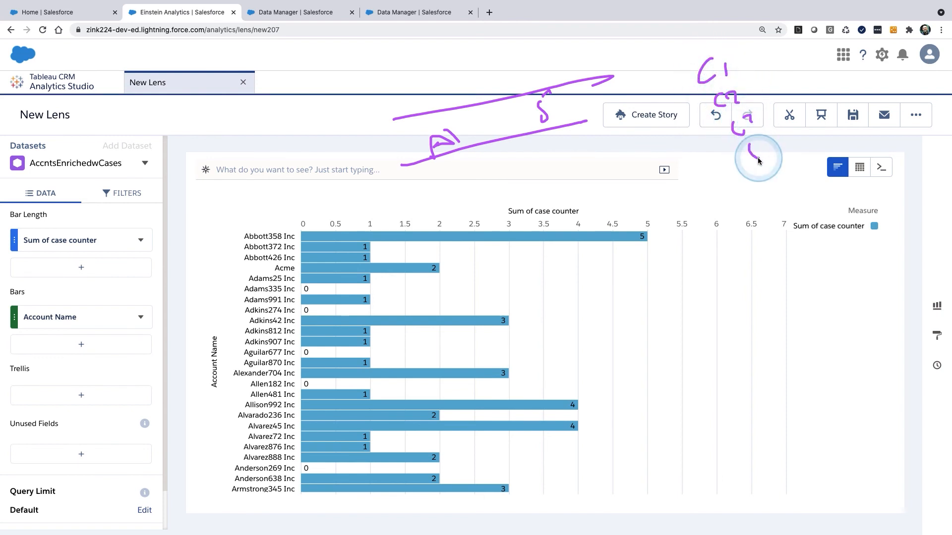
pyautogui.click(771, 55)
pyautogui.moveTo(772, 63); pyautogui.dragTo(793, 140)
pyautogui.click(780, 70)
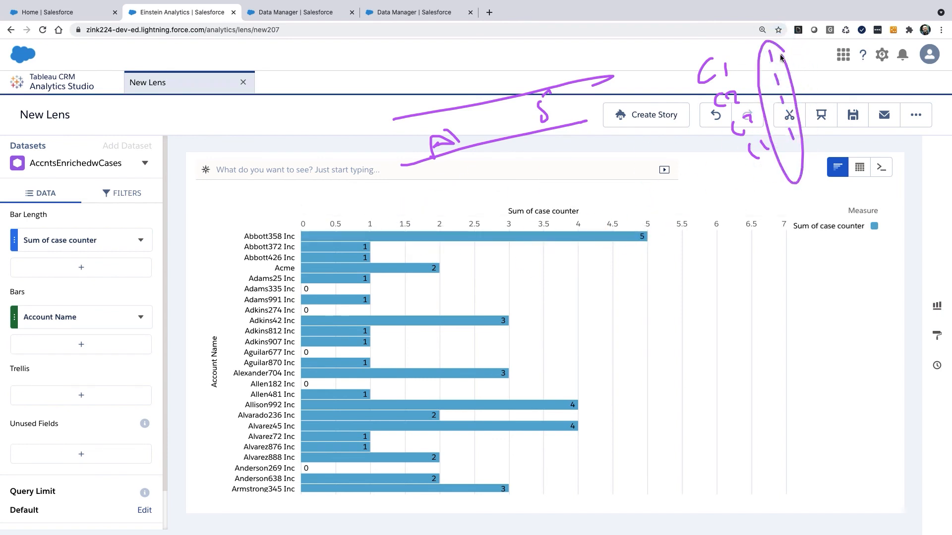
pyautogui.press('Escape')
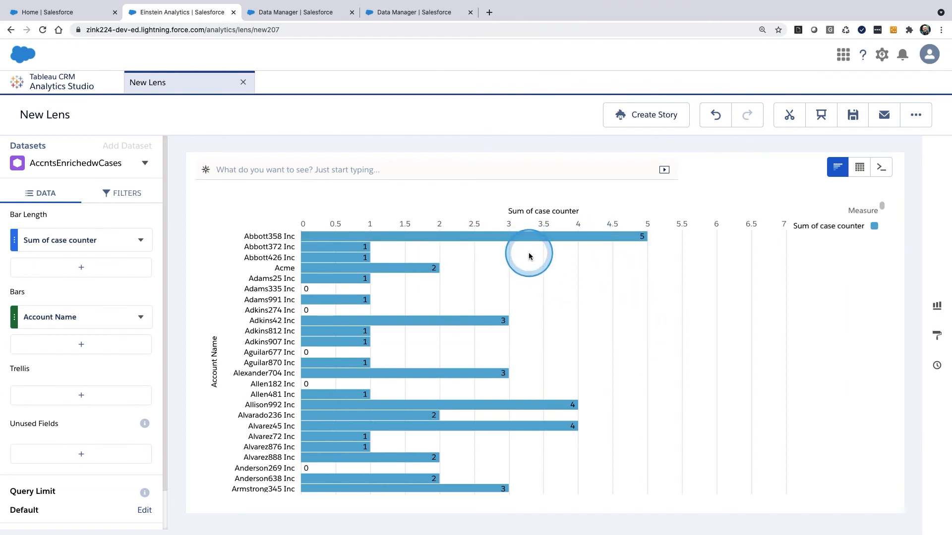
# Step: Add Case Number as a second bar grouping under Account Name
pyautogui.click(88, 346)
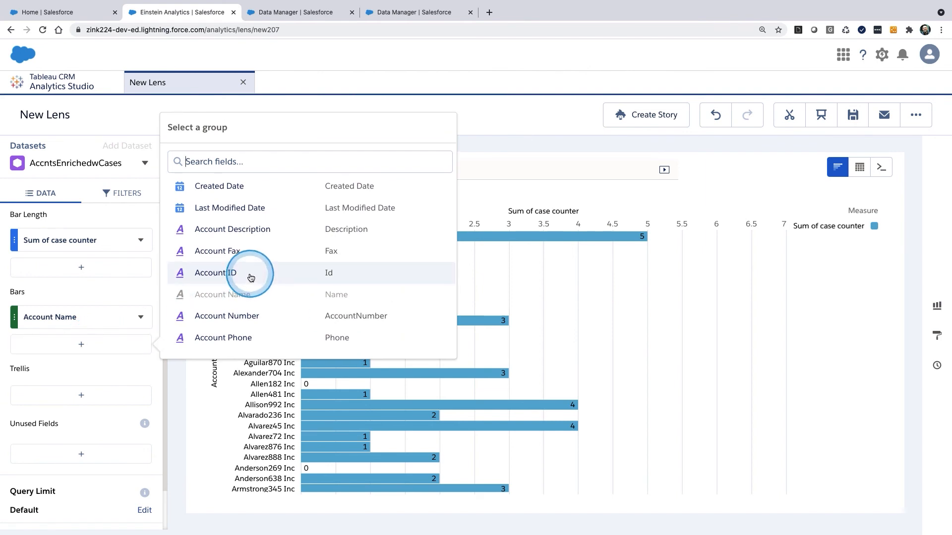
pyautogui.write('case')
pyautogui.click(227, 187)
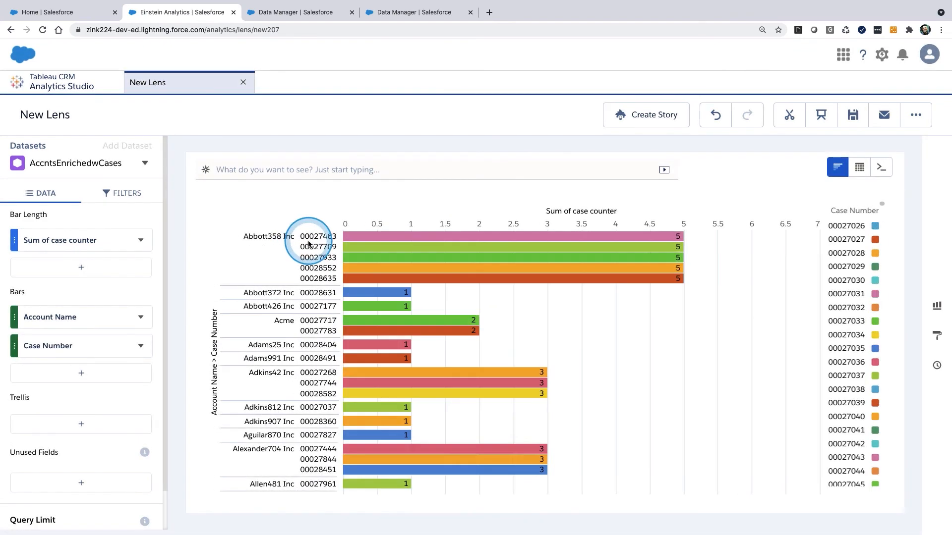
pyautogui.moveTo(336, 222); pyautogui.dragTo(323, 218)
pyautogui.moveTo(326, 287); pyautogui.dragTo(331, 219)
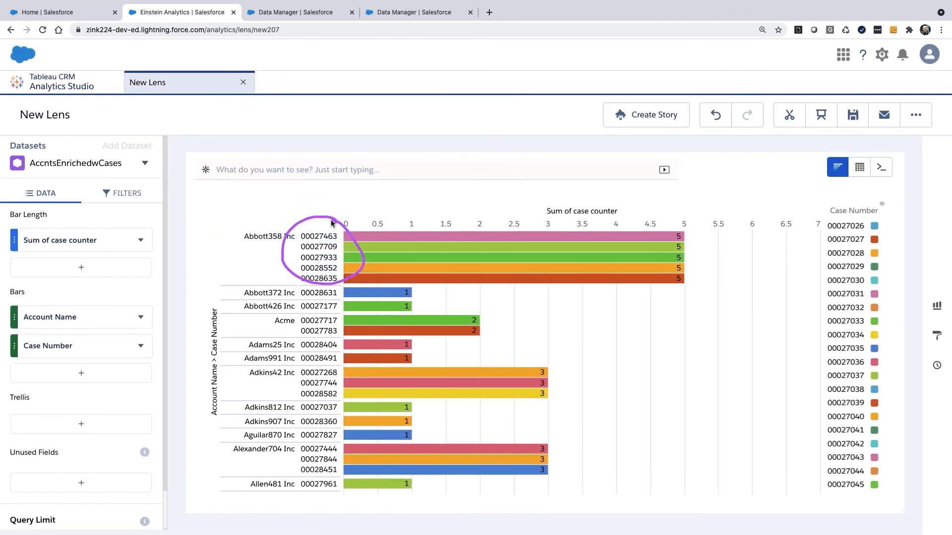
pyautogui.click(273, 241)
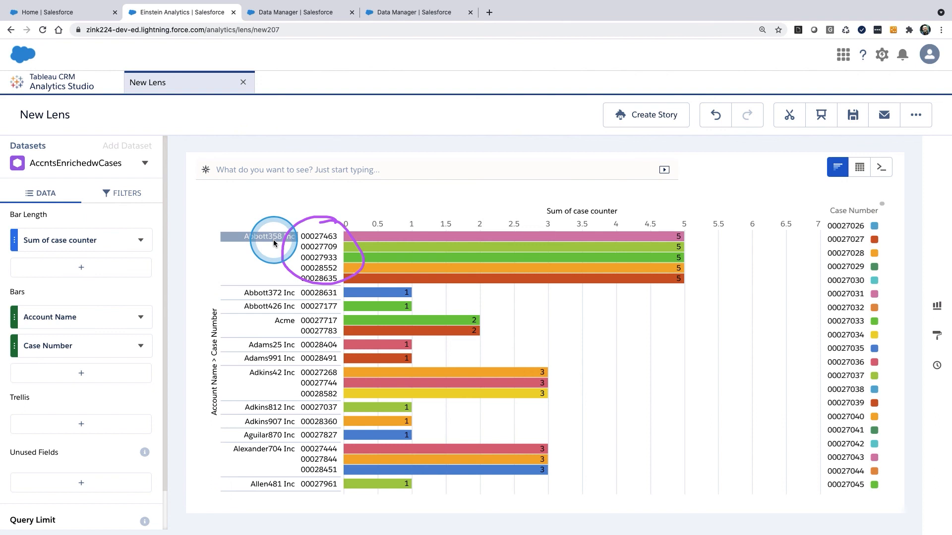
pyautogui.moveTo(640, 241)
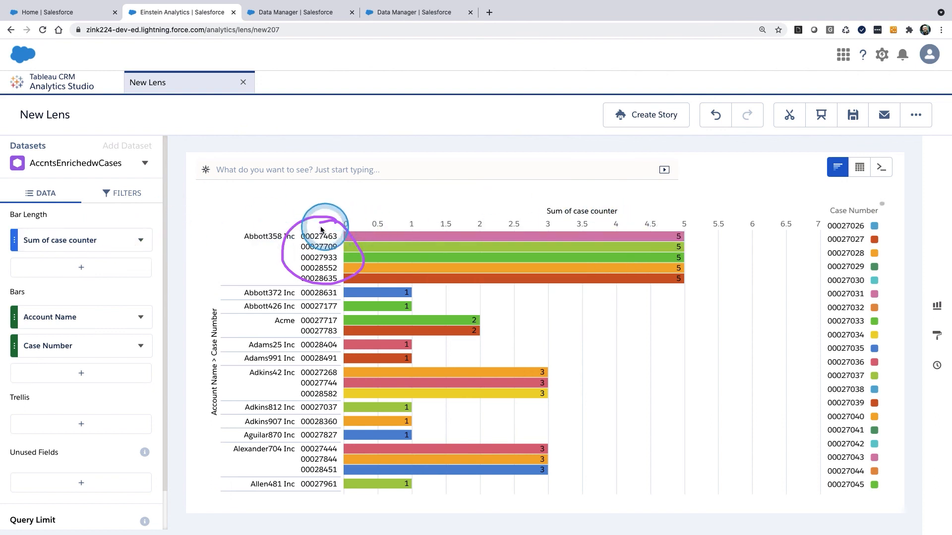
# Step: Change the bar length measure to Count of Rows
pyautogui.click(96, 242)
pyautogui.click(183, 296)
pyautogui.click(173, 322)
pyautogui.click(223, 322)
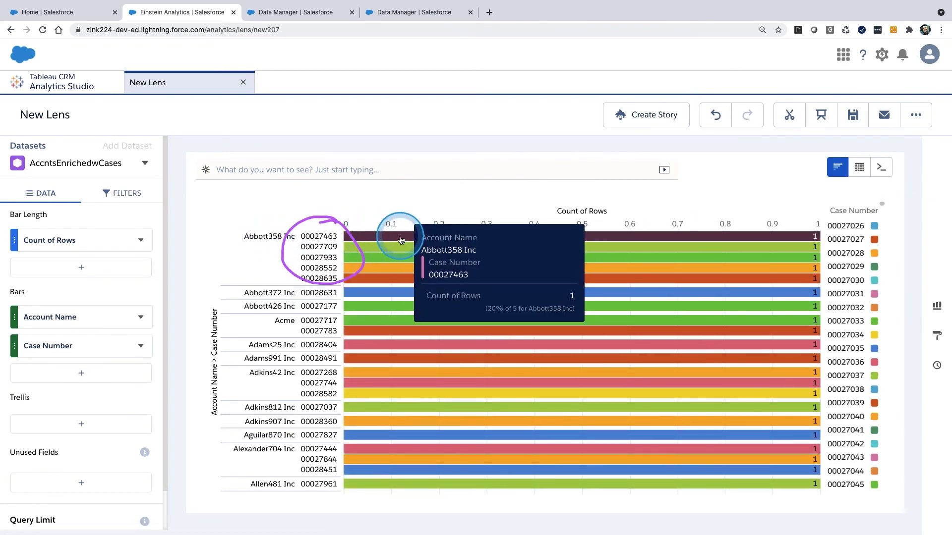
pyautogui.moveTo(411, 269)
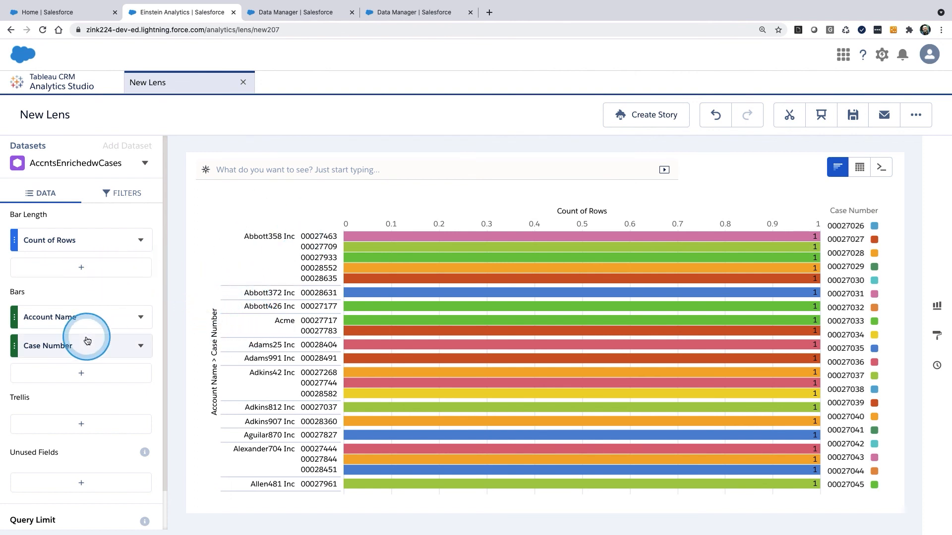
pyautogui.moveTo(23, 317); pyautogui.dragTo(12, 360)
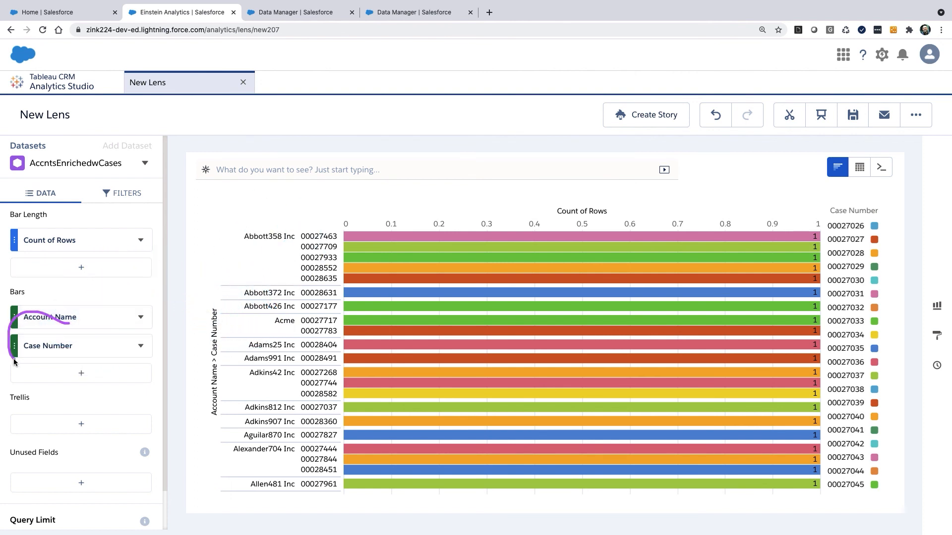
pyautogui.moveTo(105, 361); pyautogui.dragTo(80, 301)
pyautogui.click(71, 372)
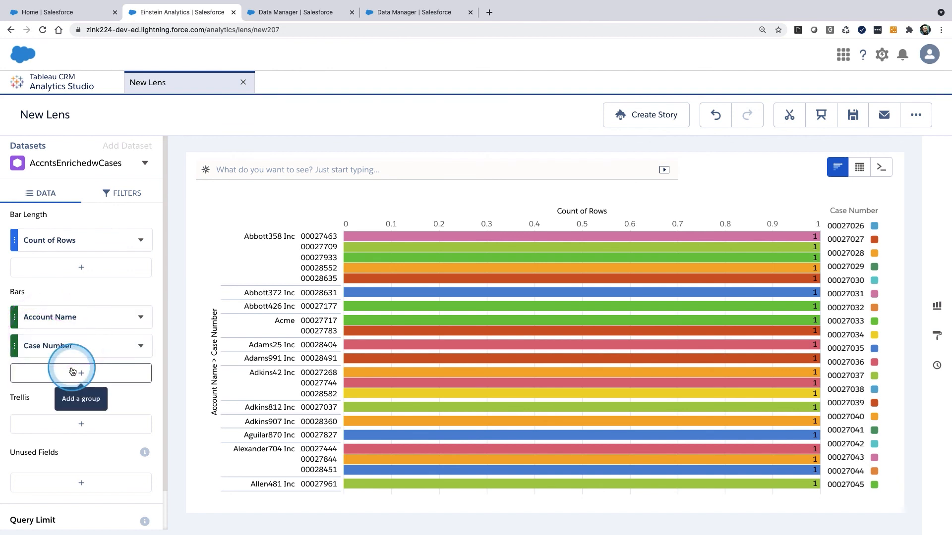
pyautogui.moveTo(83, 337)
pyautogui.mouseDown()
pyautogui.moveTo(0, 331)
pyautogui.moveTo(69, 341)
pyautogui.mouseUp()
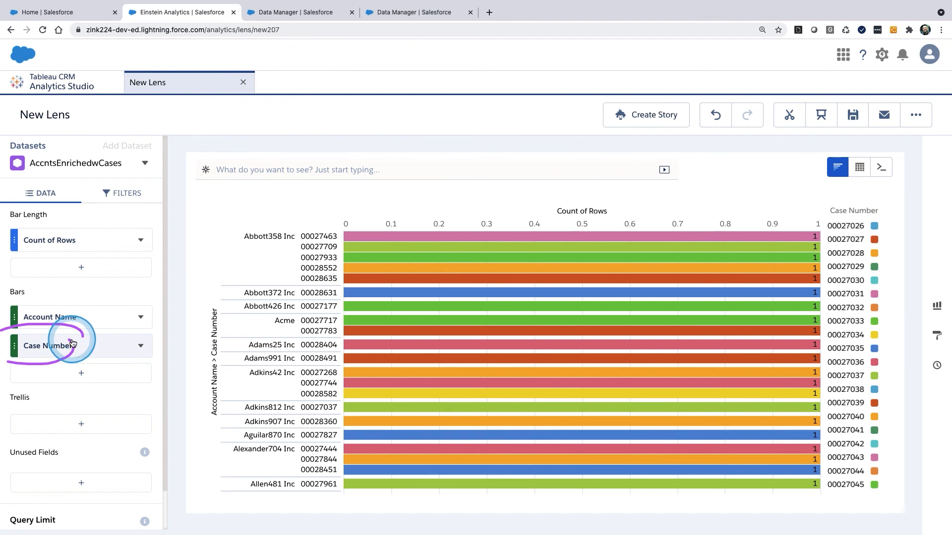
pyautogui.moveTo(95, 340); pyautogui.dragTo(97, 343)
# Step: Delete the Case Number grouping so the bars are grouped only by Account Name
pyautogui.click(140, 344)
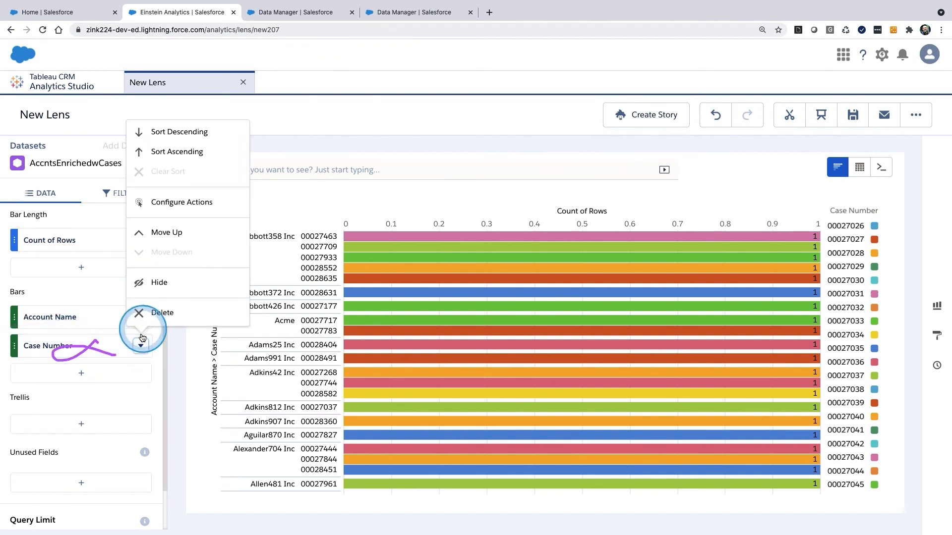
pyautogui.click(141, 310)
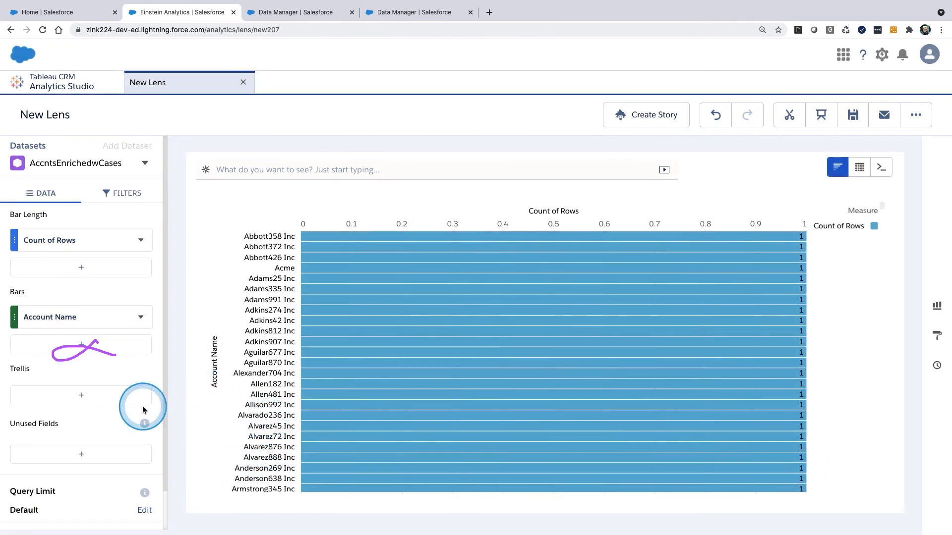
pyautogui.moveTo(92, 240); pyautogui.dragTo(41, 259)
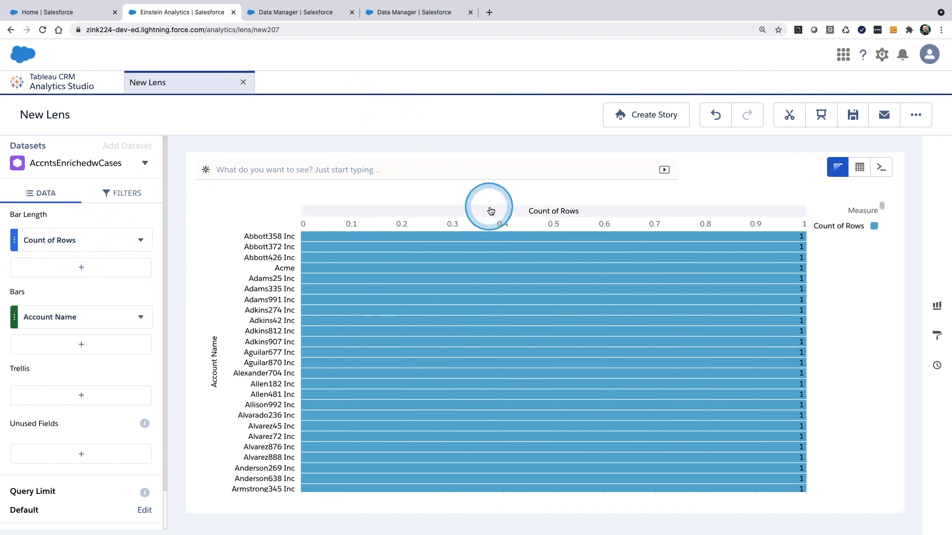
pyautogui.moveTo(332, 131)
pyautogui.mouseDown()
pyautogui.moveTo(607, 216)
pyautogui.moveTo(351, 85)
pyautogui.mouseUp()
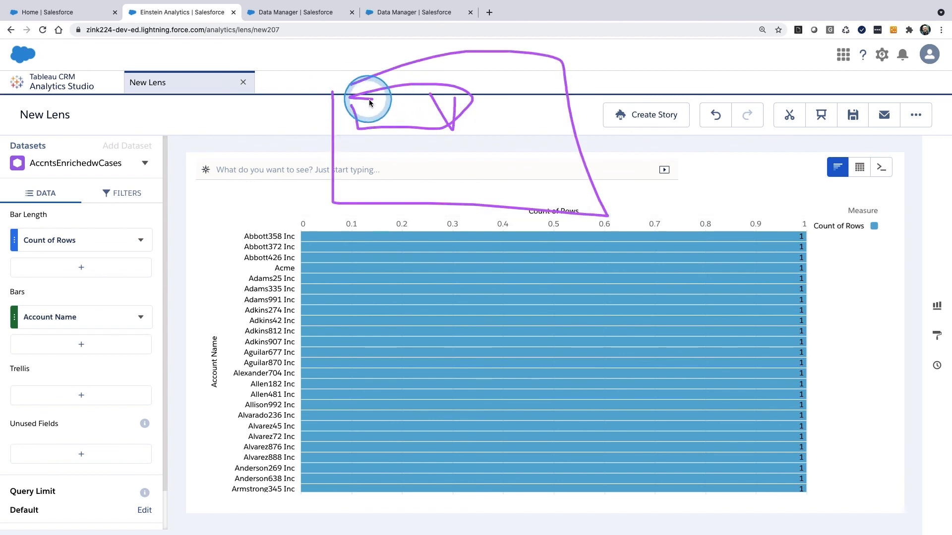
pyautogui.moveTo(370, 111); pyautogui.dragTo(402, 96)
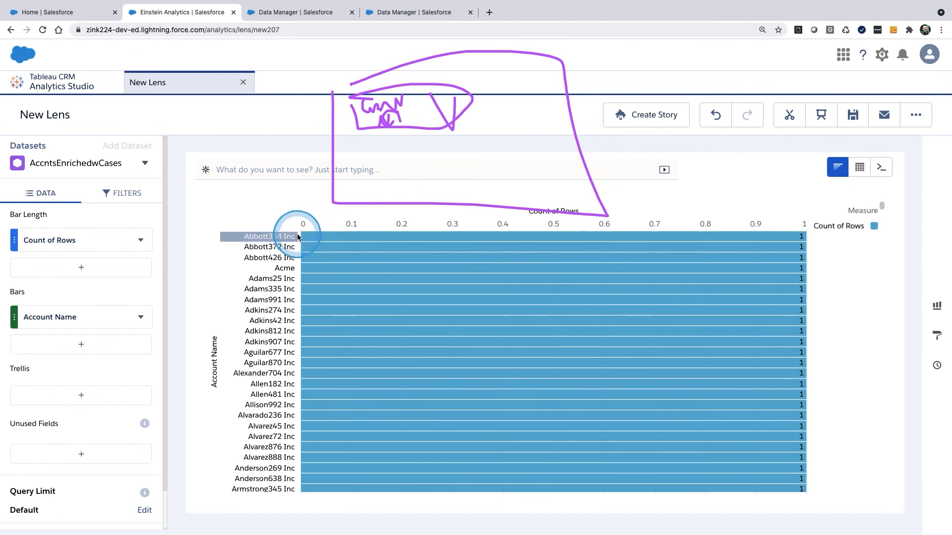
pyautogui.moveTo(306, 245)
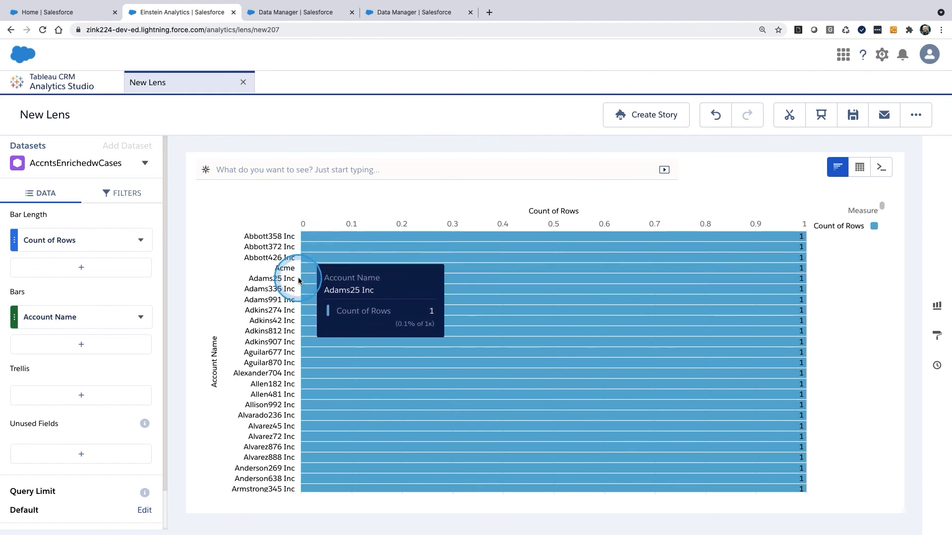
pyautogui.moveTo(347, 320)
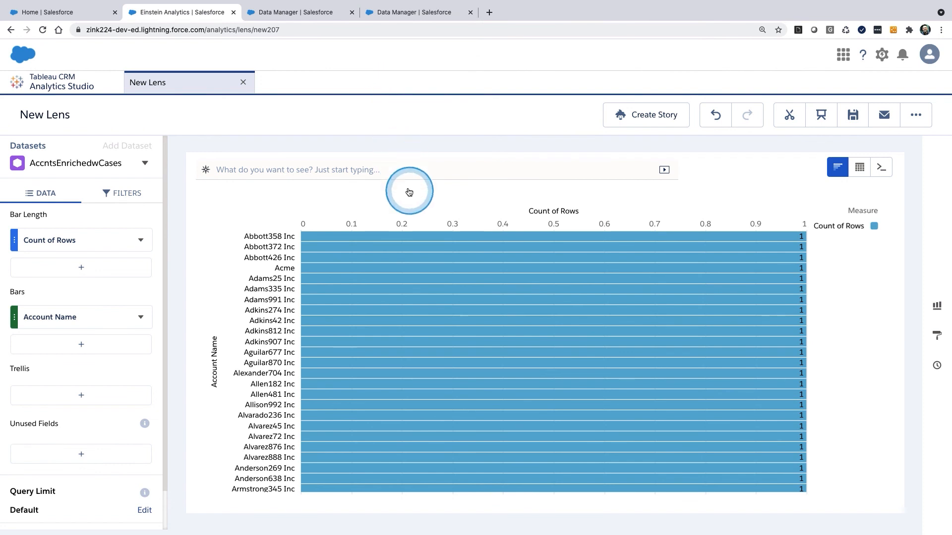
pyautogui.moveTo(456, 319)
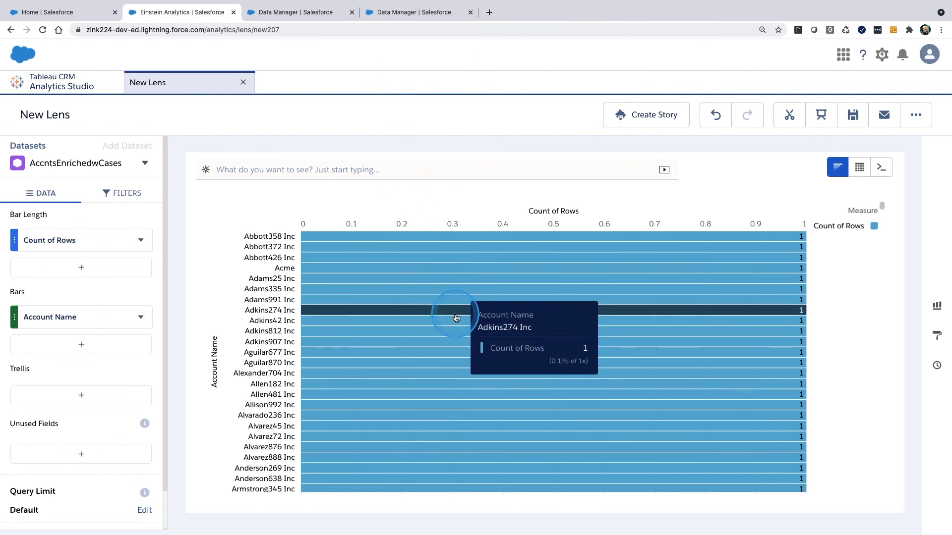